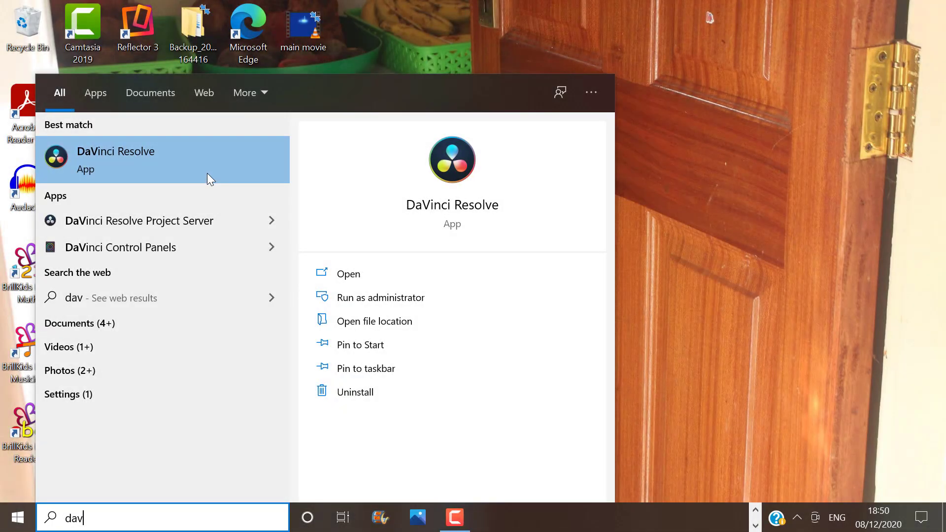
- Launch DaVinci Resolve and create a new project named 'Davinci Tutorial' from the Project Manager
left_click(207, 172)
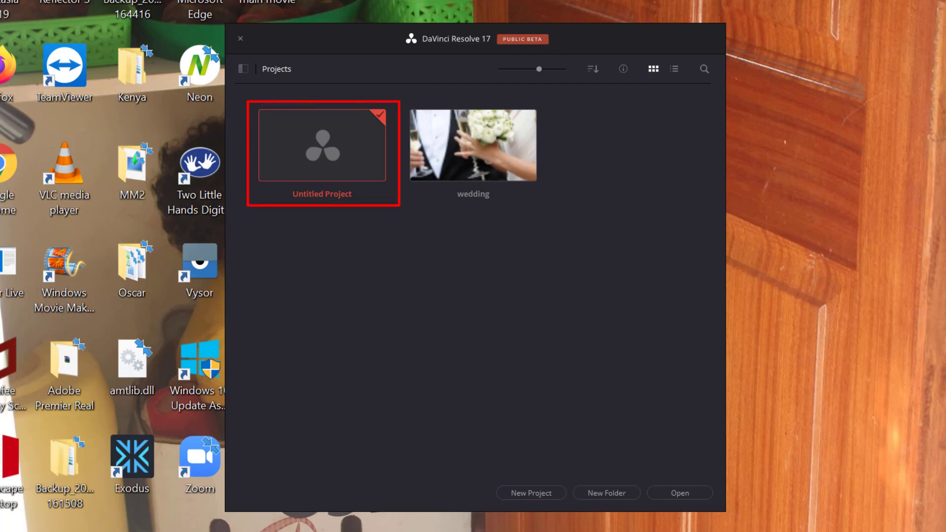
left_click(558, 492)
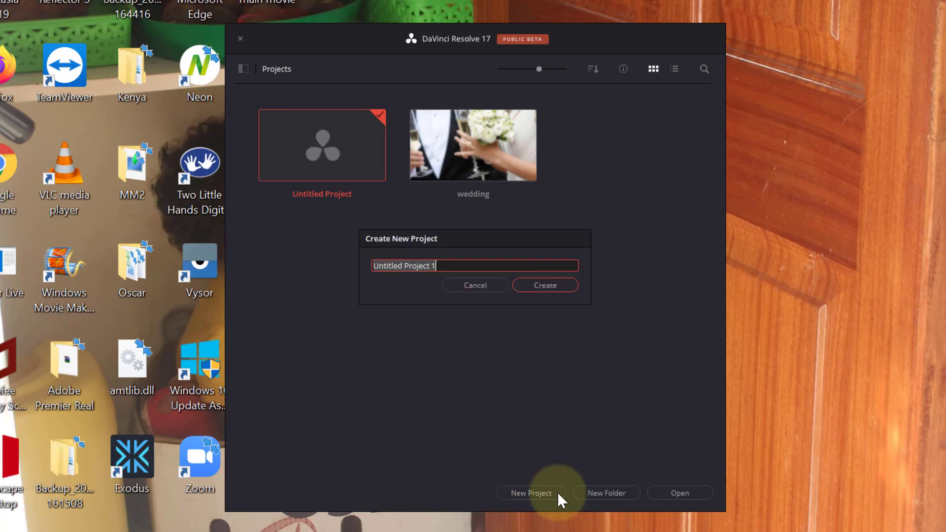
type("Davinci Tutorial")
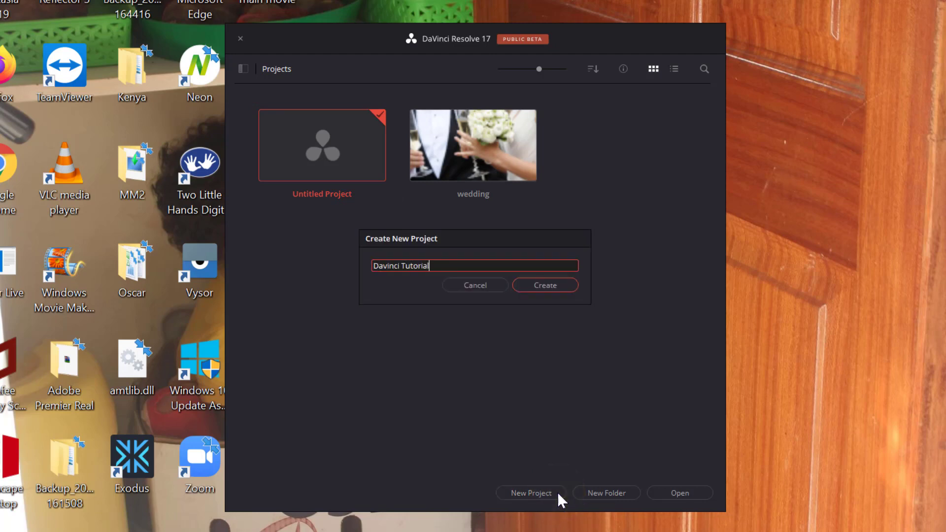
left_click(567, 287)
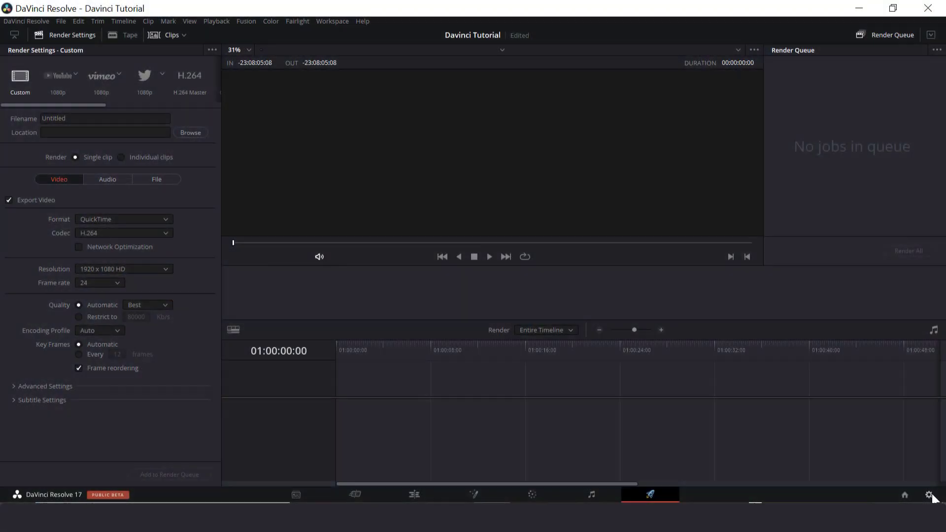
- Choose 1920 x 1080 HD as the timeline resolution in Project Settings and save
left_click(930, 496)
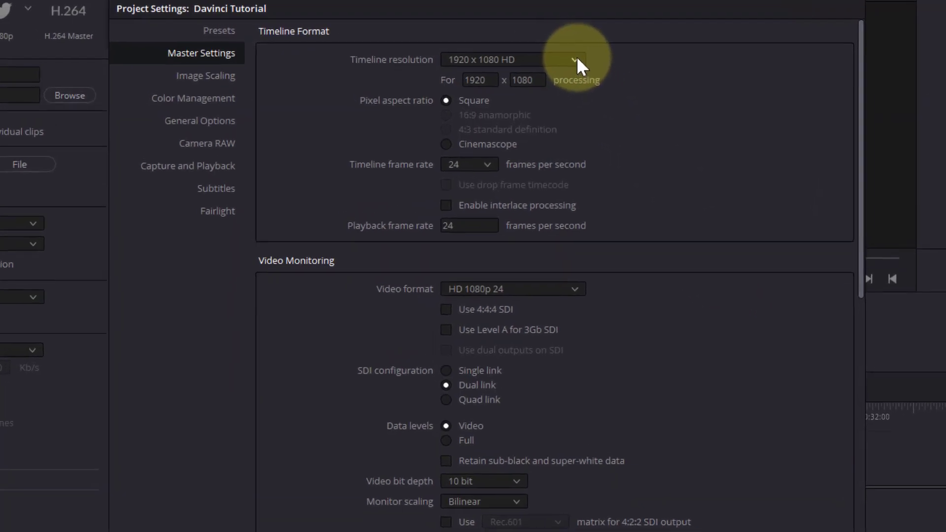
left_click(577, 58)
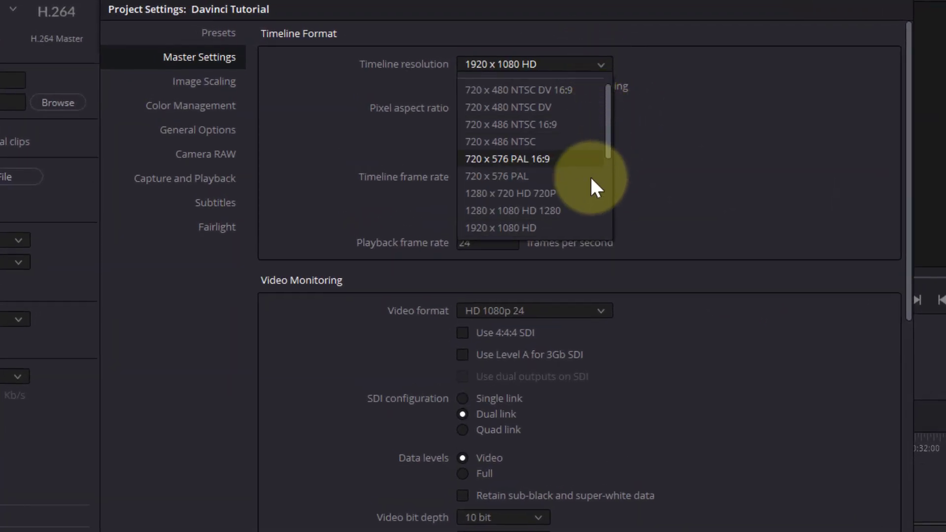
left_click(584, 228)
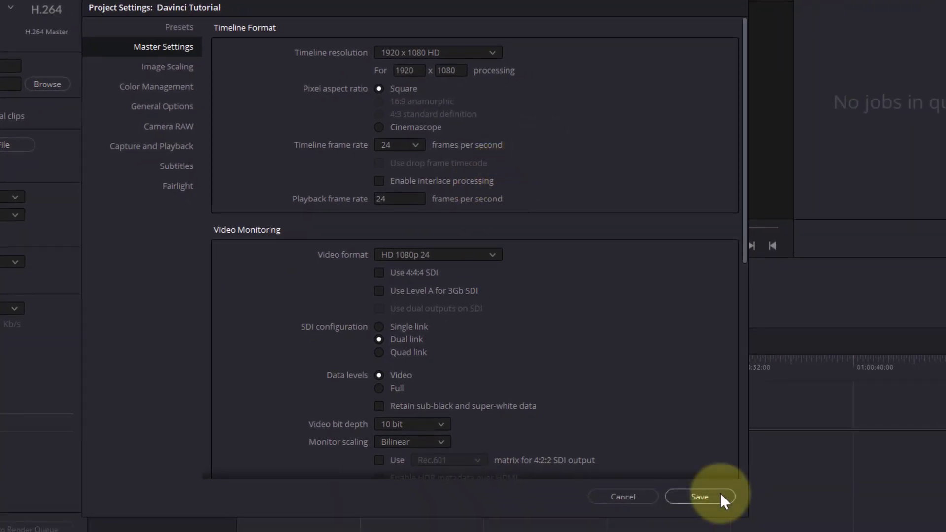
left_click(720, 492)
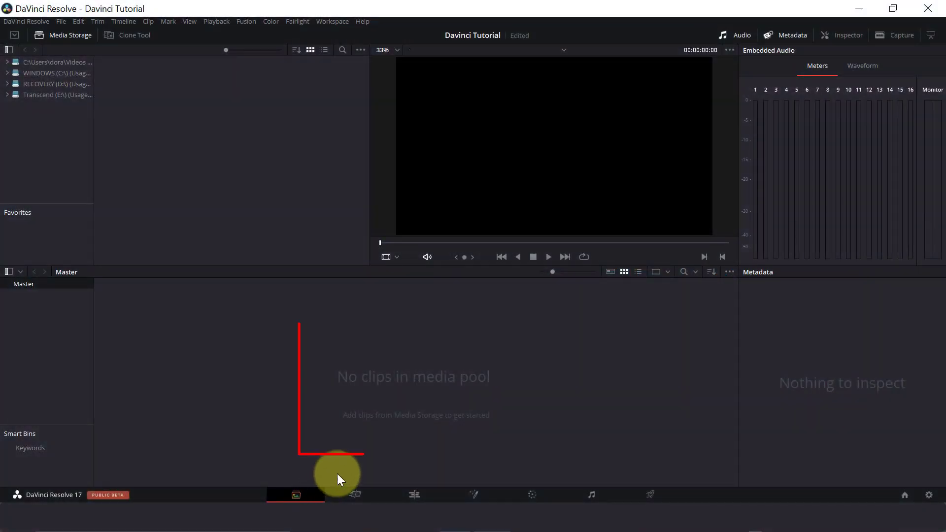
- Select MVI_6507, MVI_6487, MVI_6477 and the ES_17 Wildflowers track in the Import Media browser
right_click(413, 400)
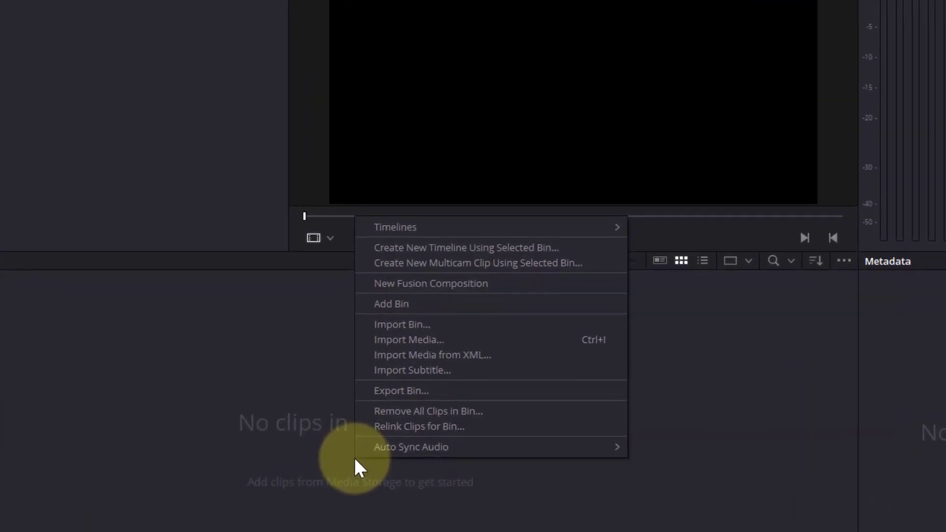
left_click(365, 339)
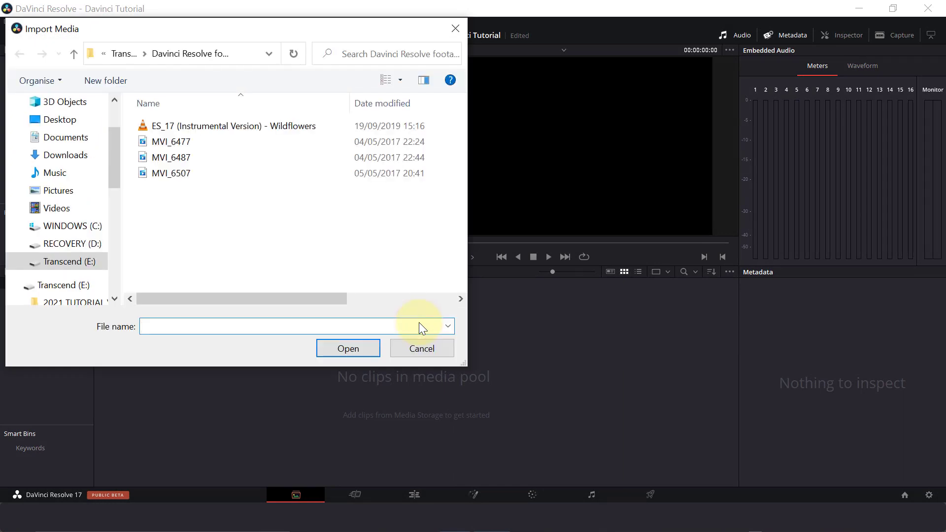
left_click(238, 173, "ctrl")
left_click(239, 161, "ctrl")
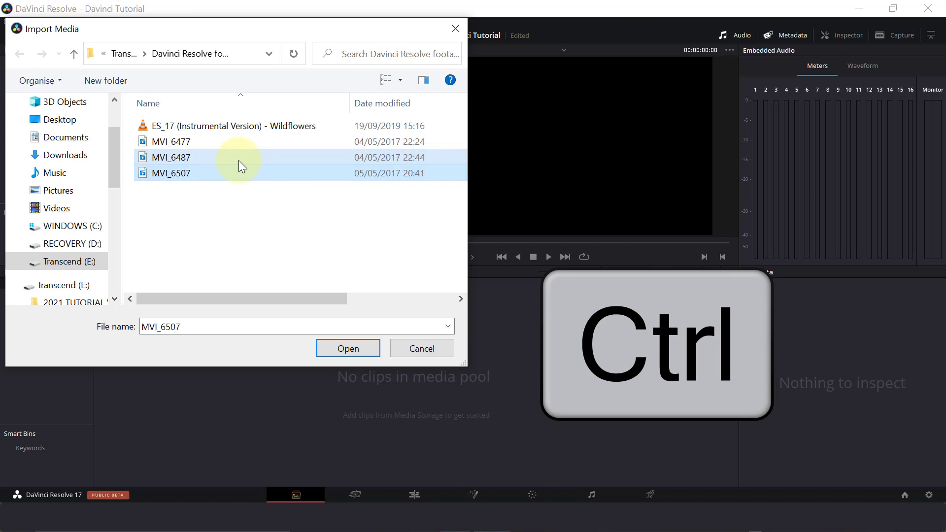
left_click(241, 139, "ctrl")
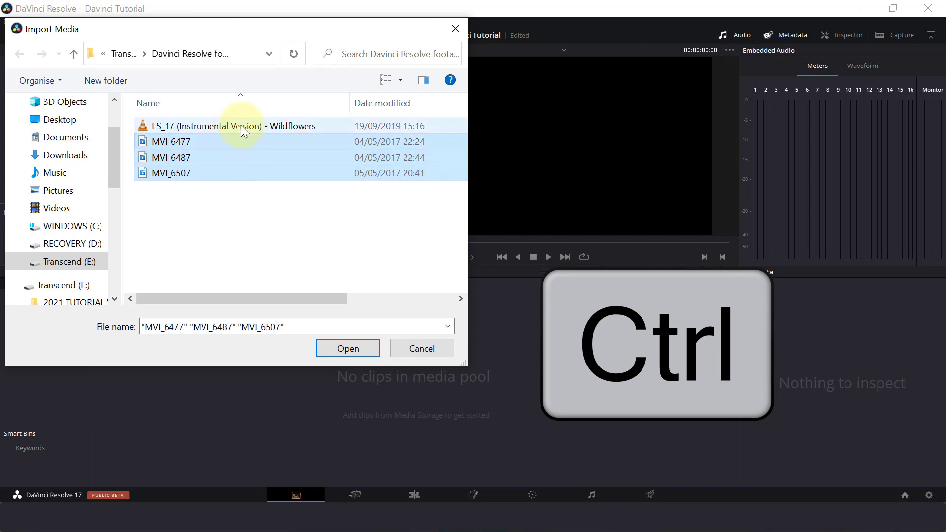
left_click(241, 126, "ctrl")
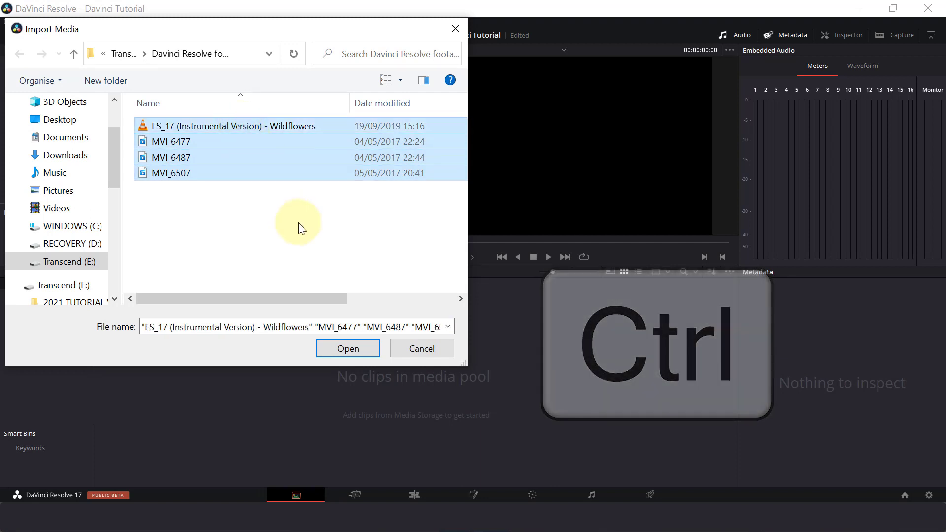
- Import the four selected files and change the project frame rate to match the clips
left_click(337, 349)
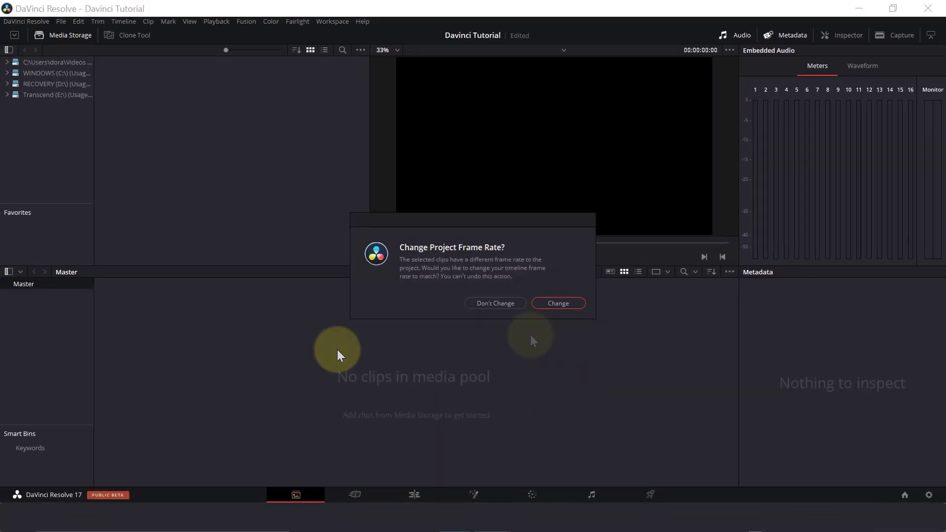
left_click(540, 304)
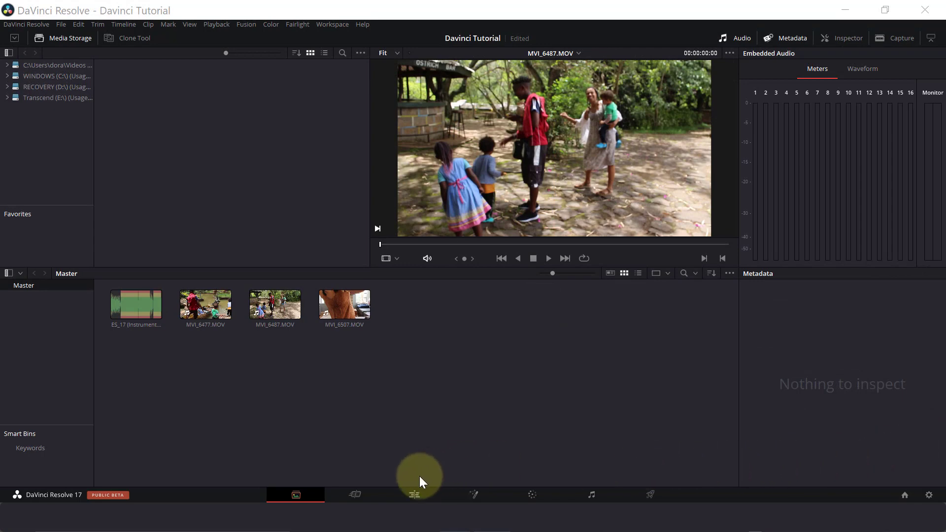
left_click(371, 492)
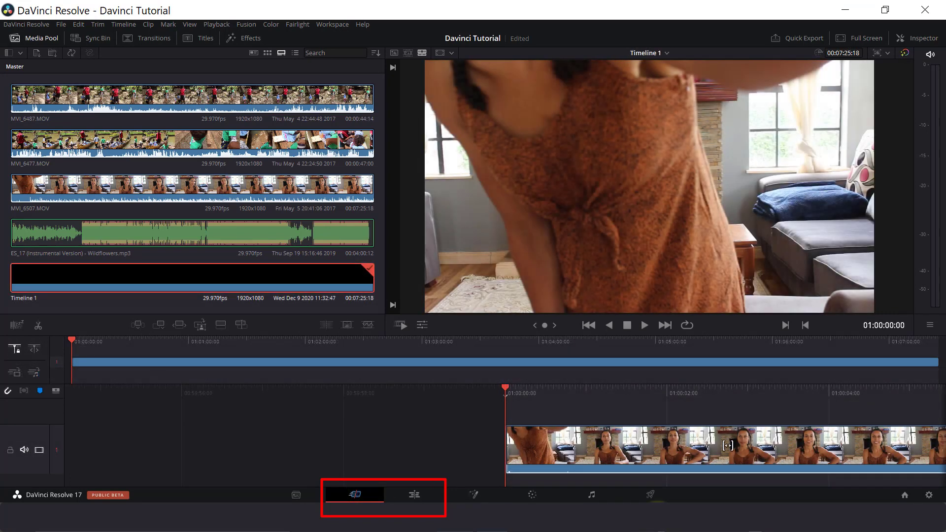
- Go to the Edit page with the media pool clips and empty Timeline 1
left_click(416, 495)
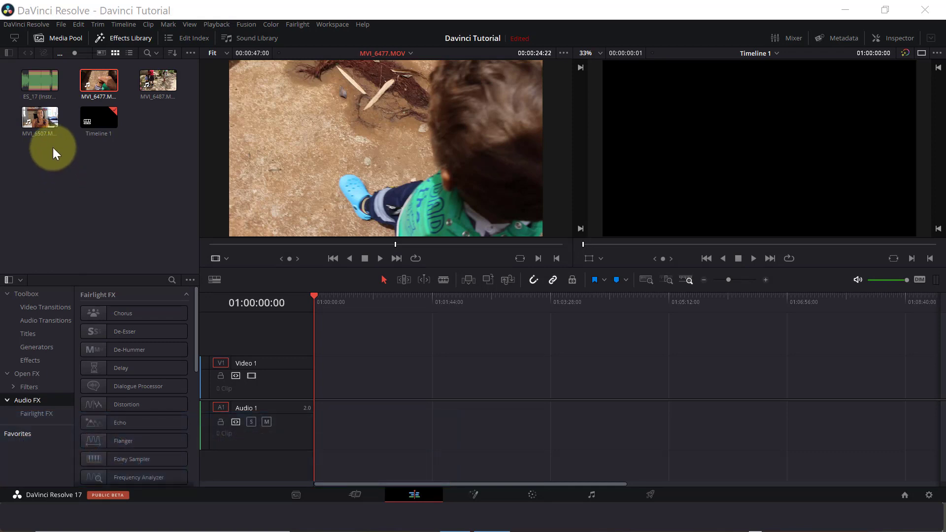
- Load MVI_6507 in the source viewer, clear its marks and move to about 23 seconds in
double_click(45, 120)
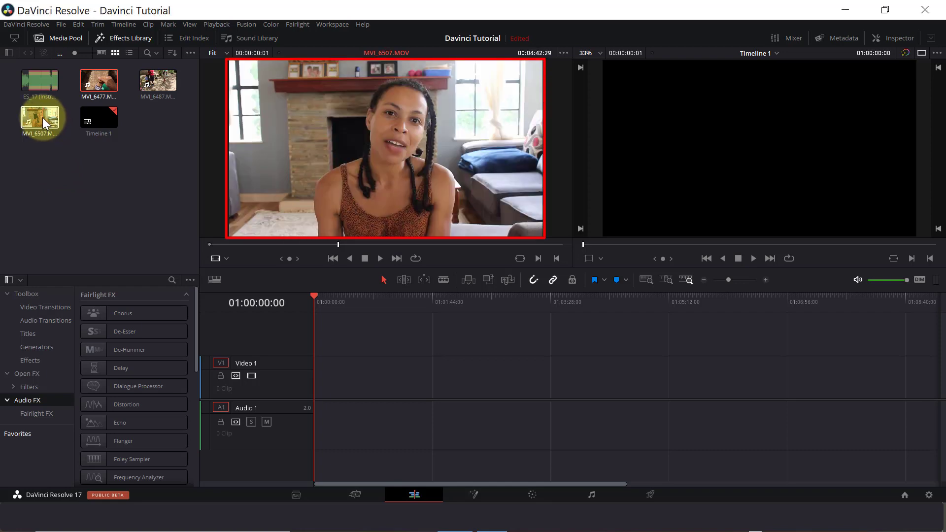
left_click(338, 245)
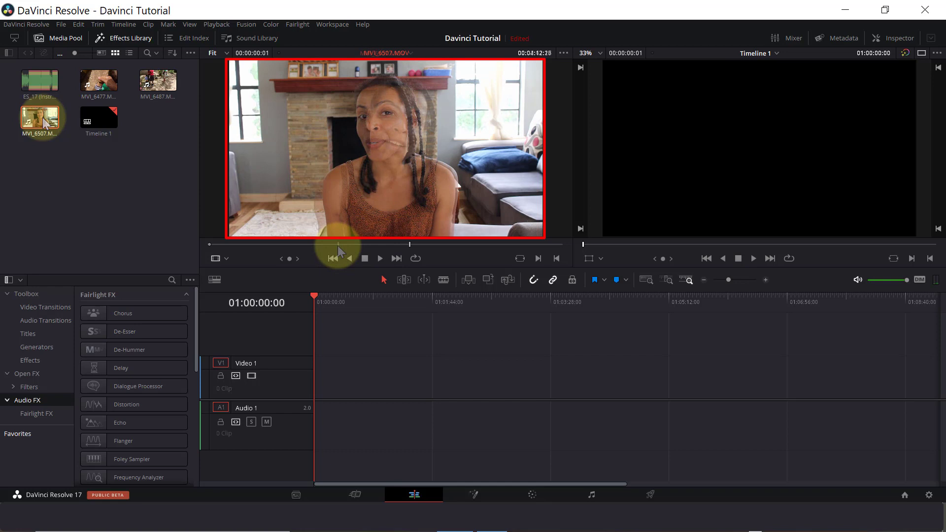
left_click_drag(338, 244, 235, 245)
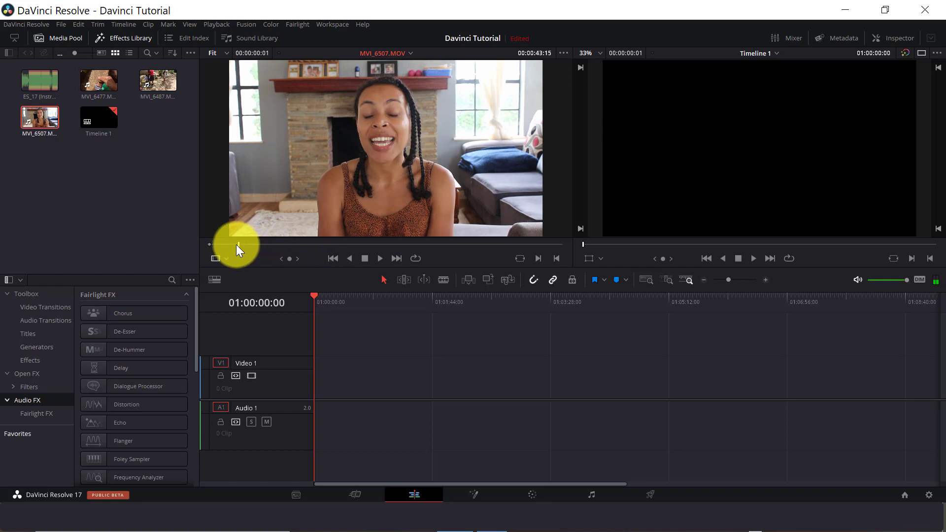
key("l")
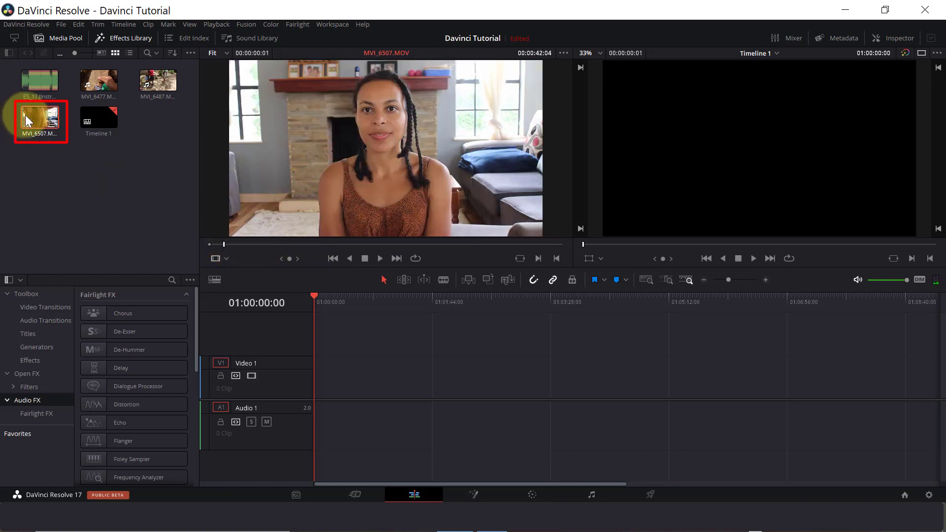
left_click(50, 123)
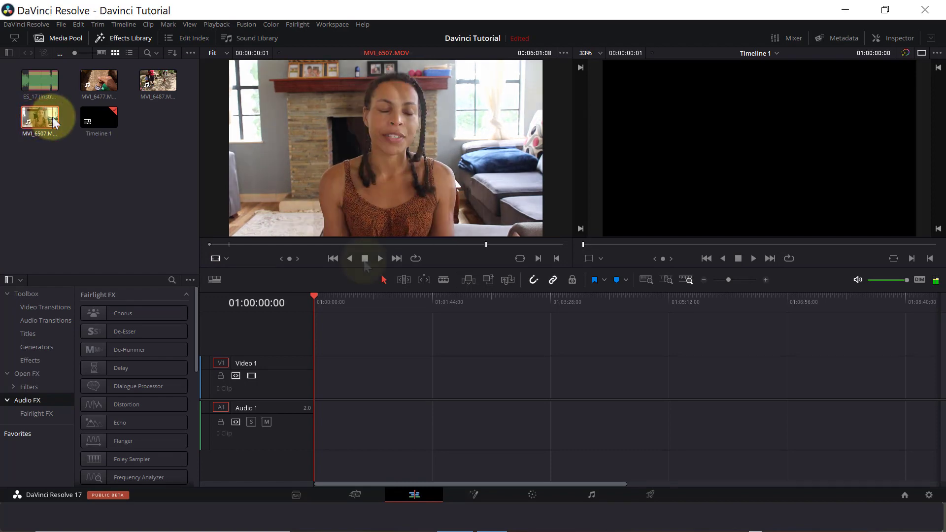
left_click(228, 244)
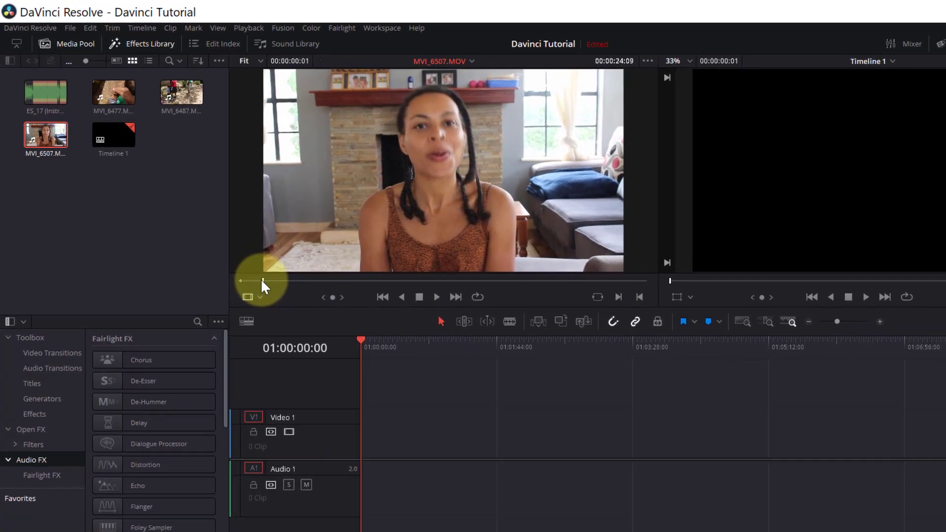
left_click_drag(275, 295, 272, 294)
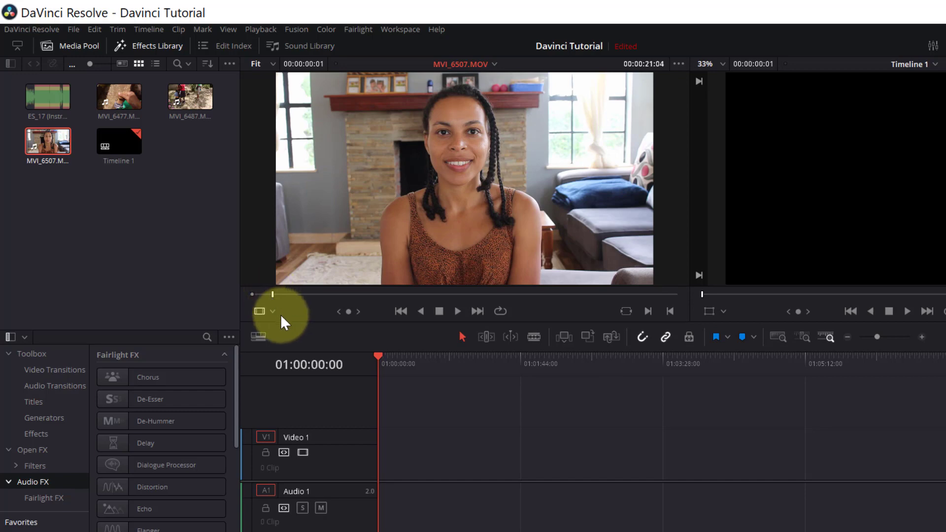
key("alt+x")
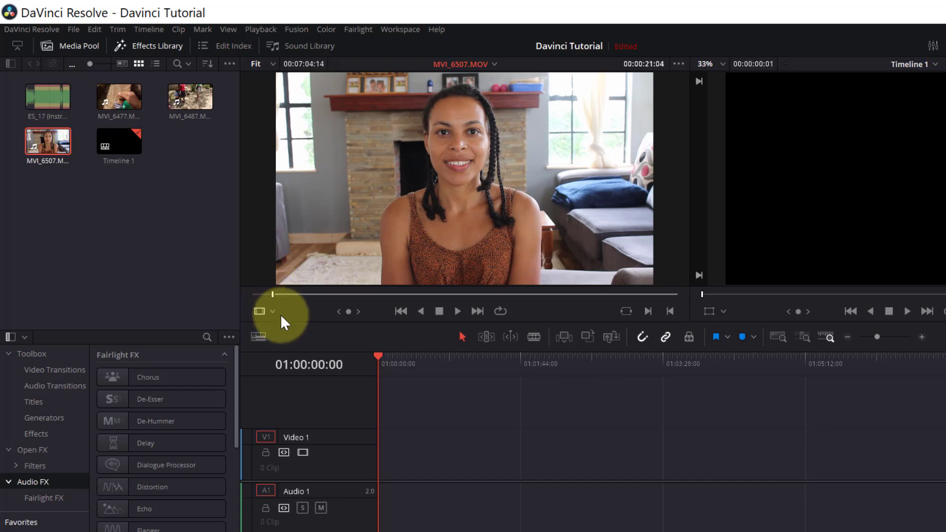
- Mark an In point there and an Out point later, keeping a 00:01:09:26 section
key("i")
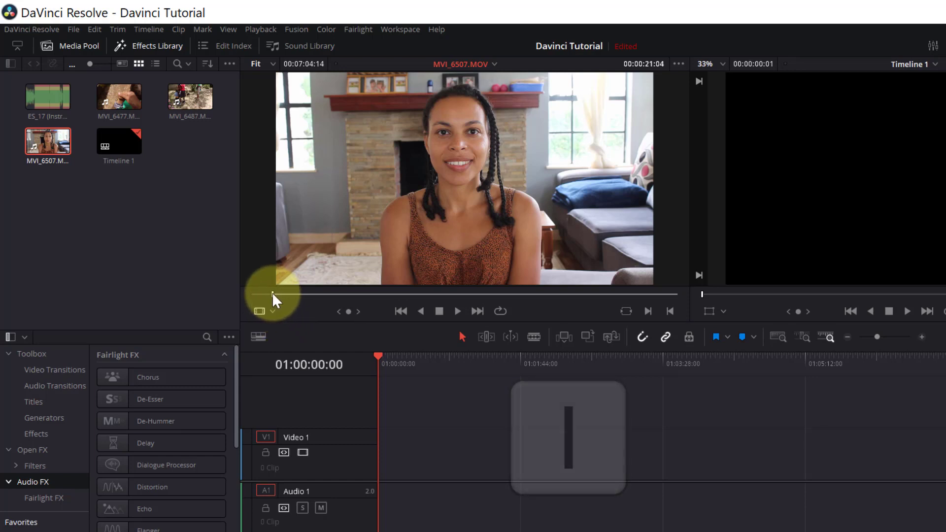
left_click_drag(273, 294, 324, 298)
left_click(458, 311)
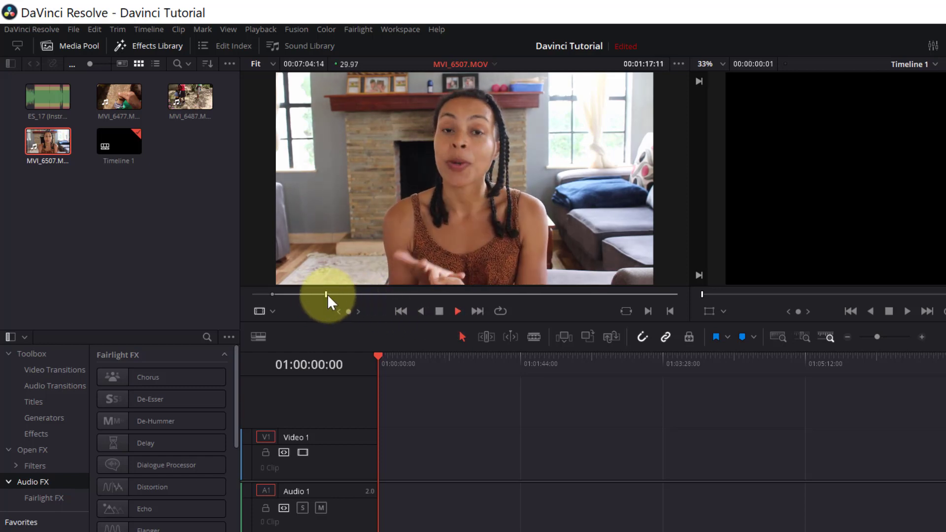
left_click_drag(327, 294, 337, 295)
left_click(458, 313)
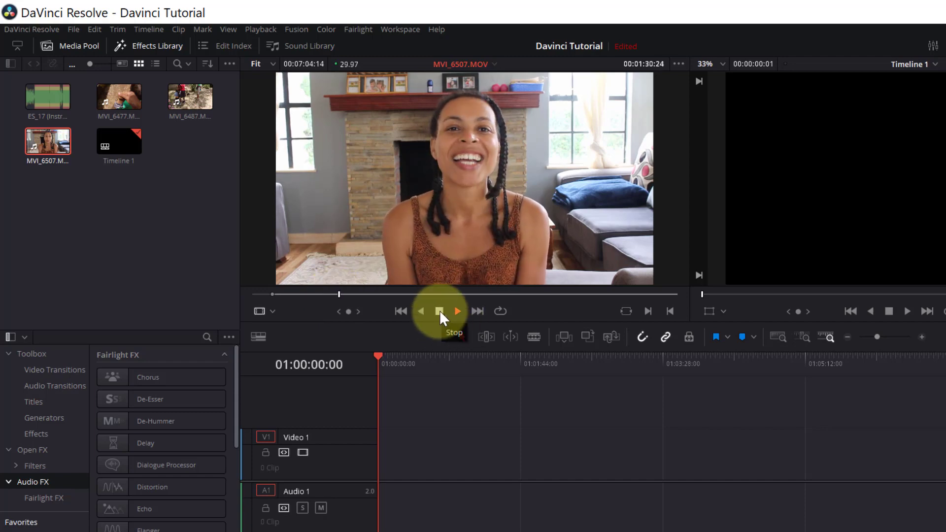
left_click(440, 311)
key("o")
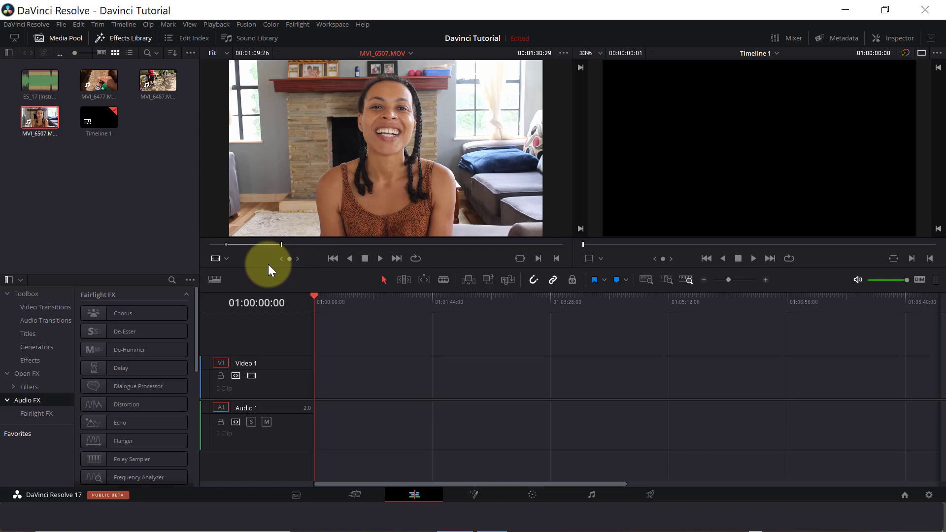
- Place the marked MVI_6507 section on the timeline, then undo and delete it
mouse_move(360, 172)
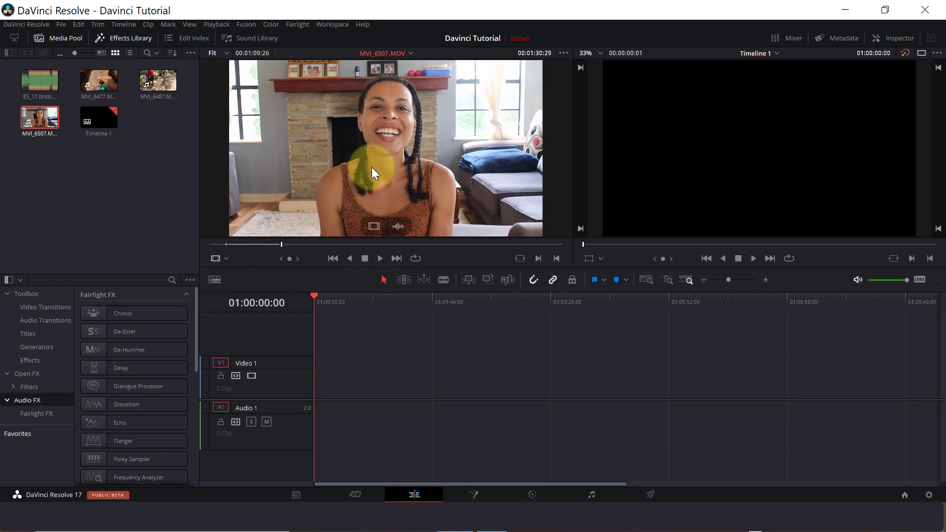
left_click_drag(379, 149, 315, 388)
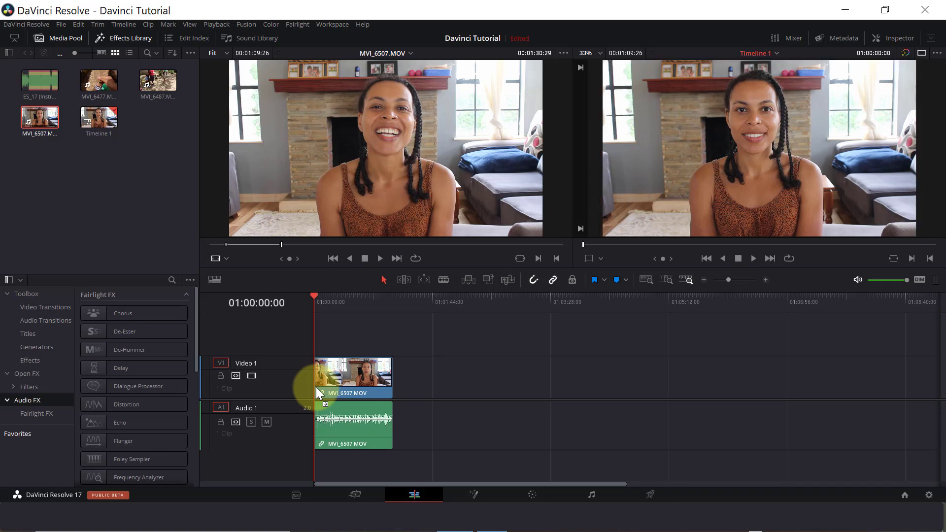
key("ctrl+z")
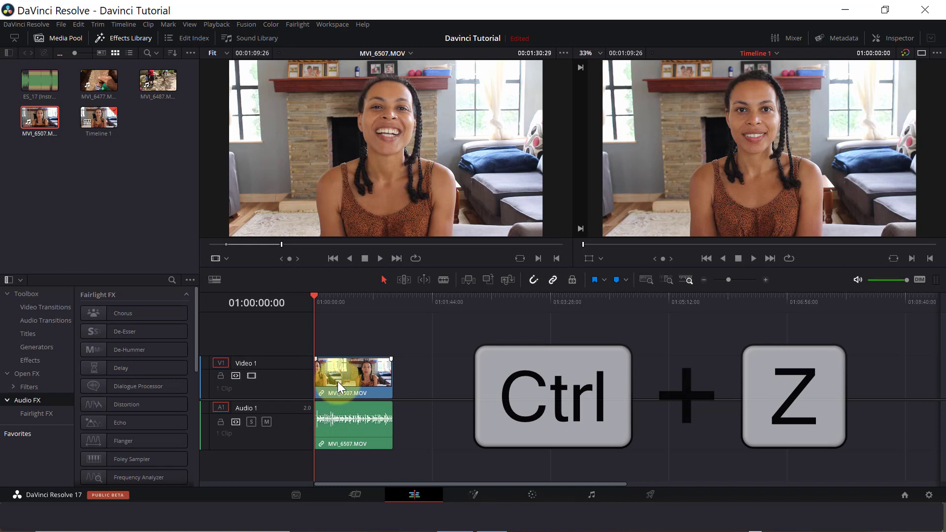
left_click(350, 379)
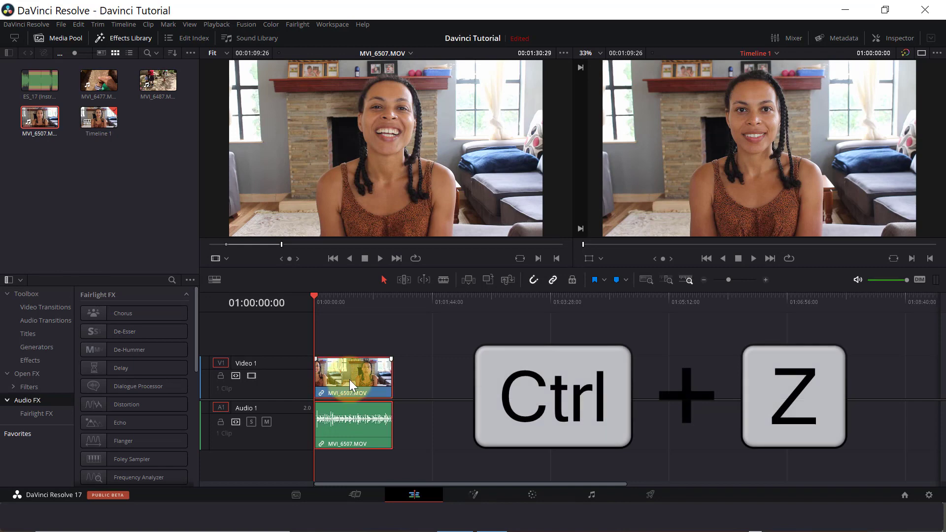
key("Delete")
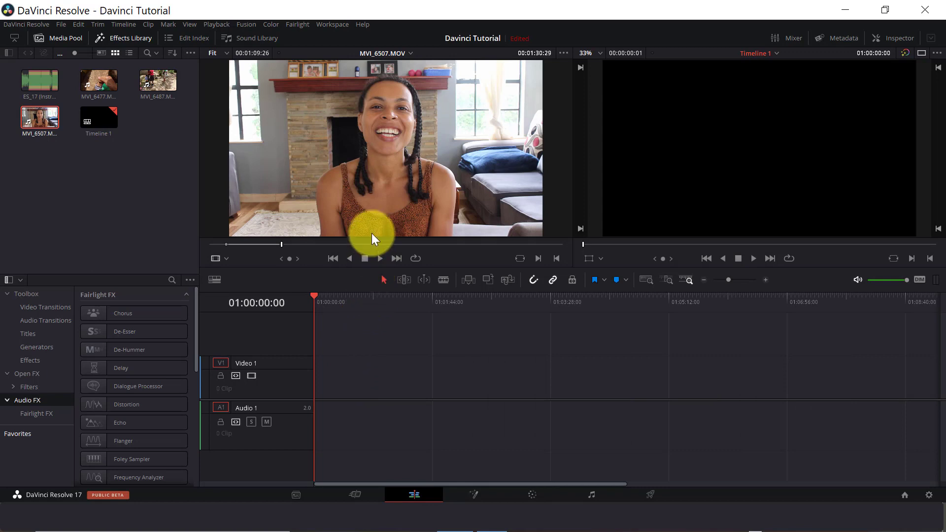
- Place MVI_6507's video only on Video 1 and delete it, then put its audio on Audio 1
mouse_move(373, 238)
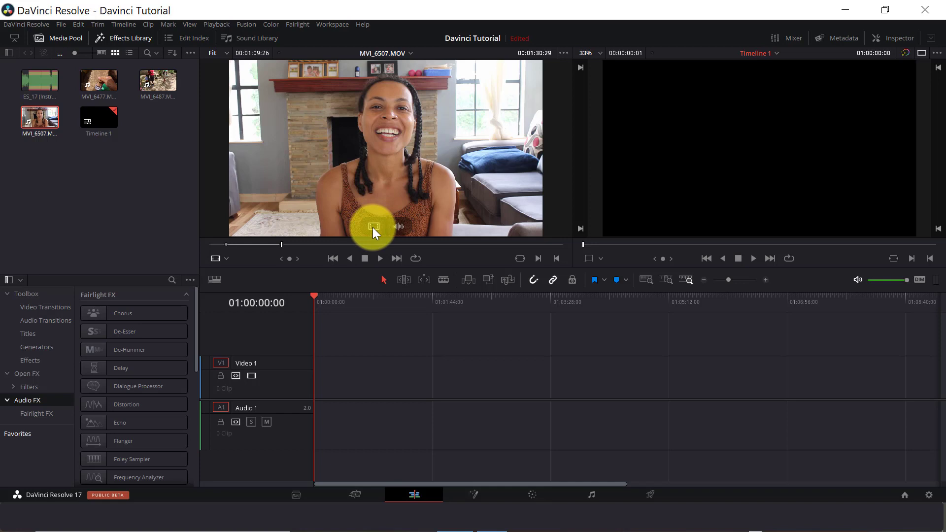
left_click_drag(372, 227, 315, 381)
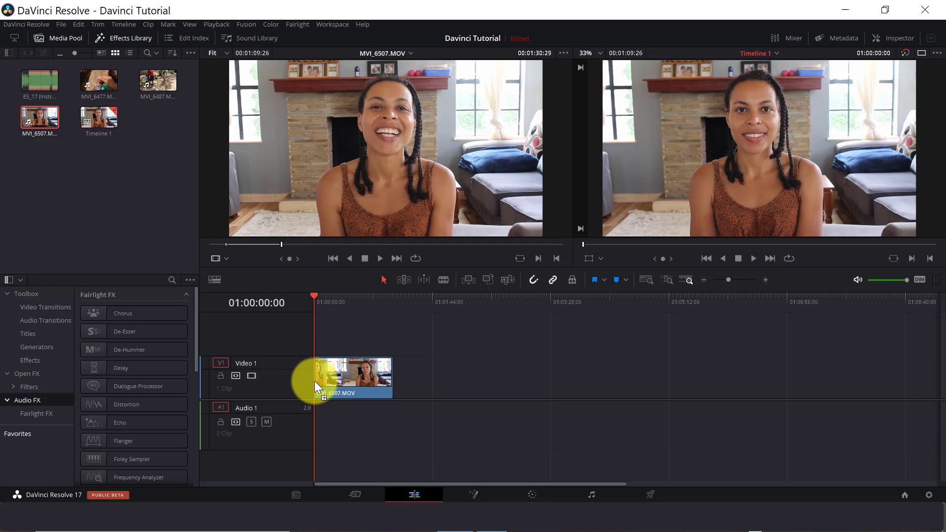
left_click(335, 380)
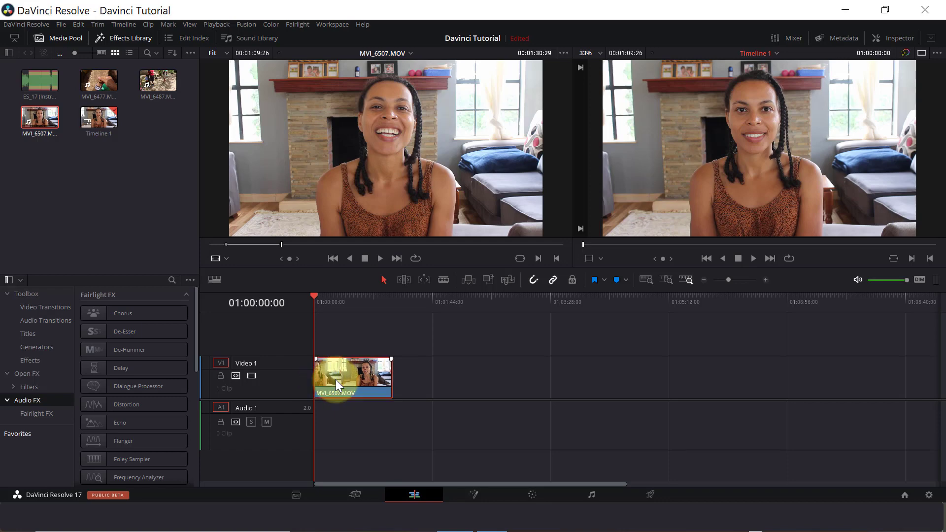
key("Delete")
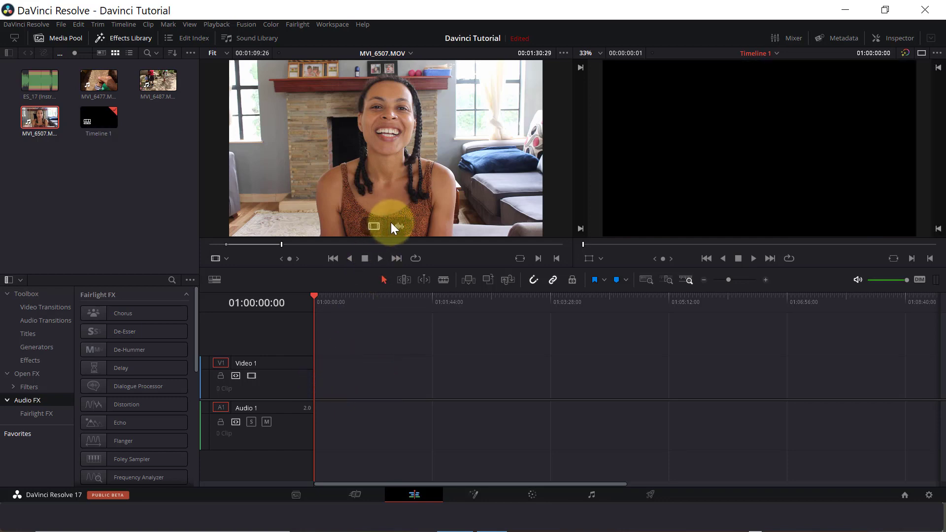
left_click_drag(398, 225, 318, 415)
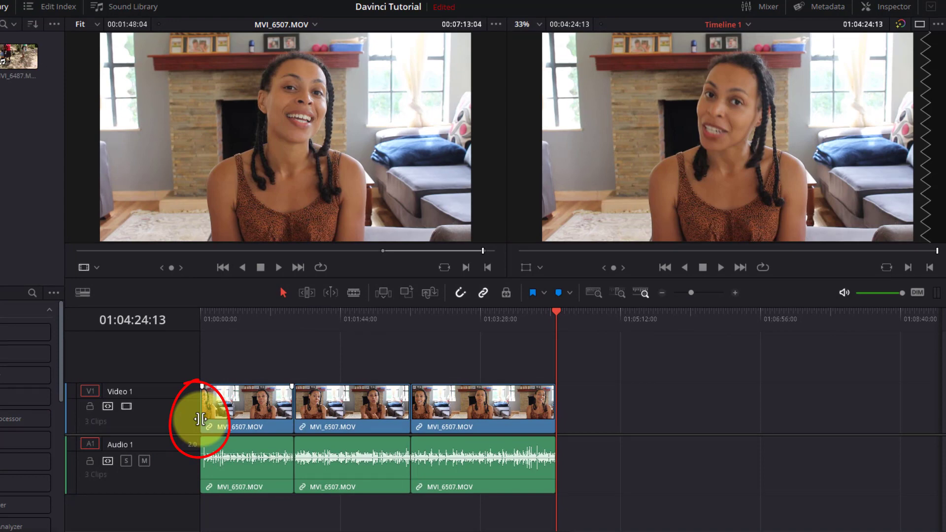
- Trim the head of the first MVI_6507 clip and the tail of the third
left_click(201, 419)
left_click_drag(201, 419, 232, 417)
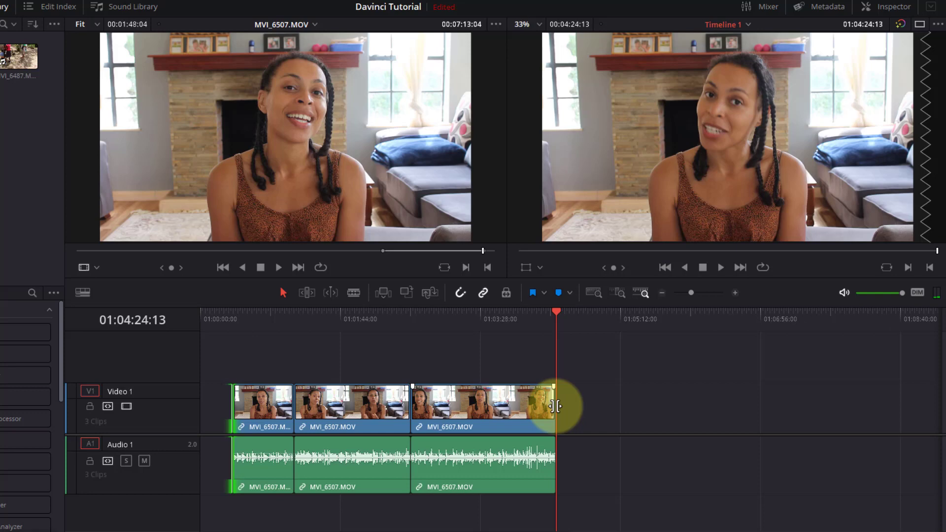
left_click_drag(556, 406, 535, 416)
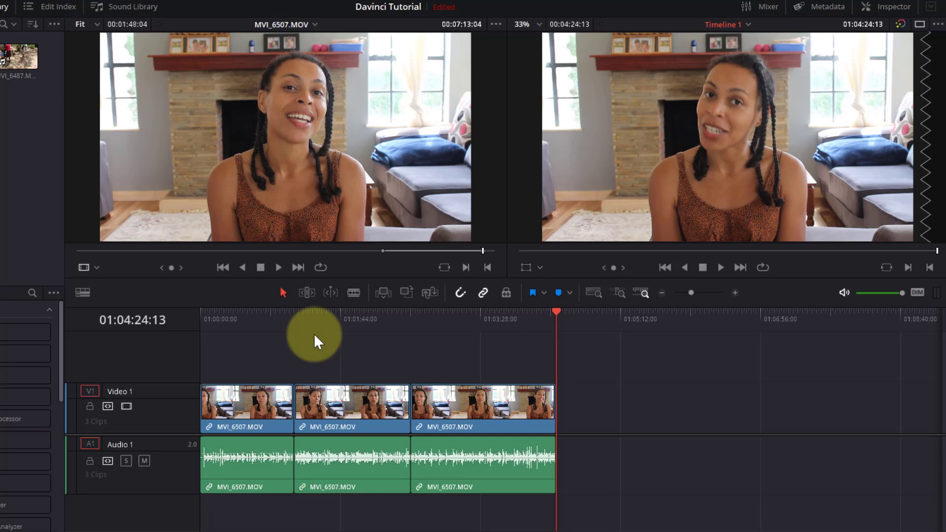
- With Linked Selection off, trim the third clip's audio end, then its video end by 32:01
left_click(483, 292)
mouse_move(560, 454)
left_mouse_down()
mouse_move(497, 462)
mouse_move(551, 462)
left_mouse_up()
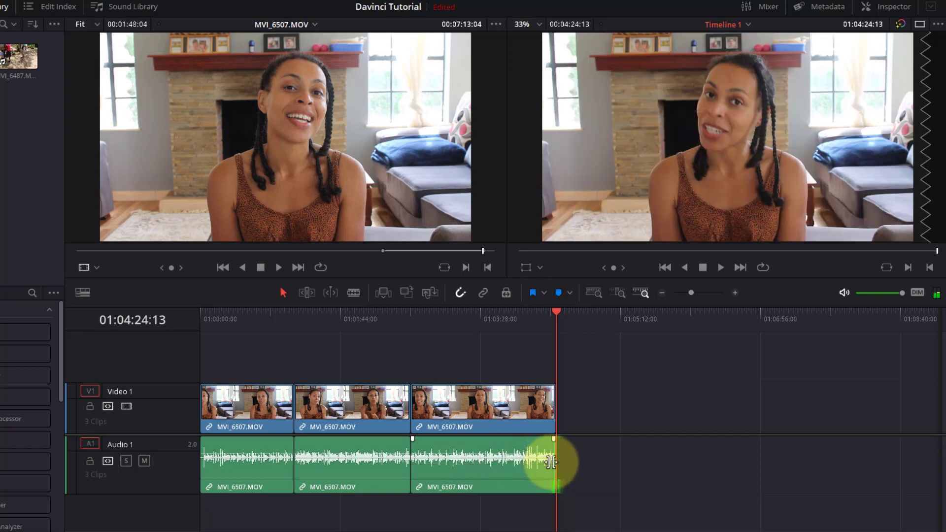
mouse_move(554, 410)
left_mouse_down()
mouse_move(511, 410)
mouse_move(554, 408)
left_mouse_up()
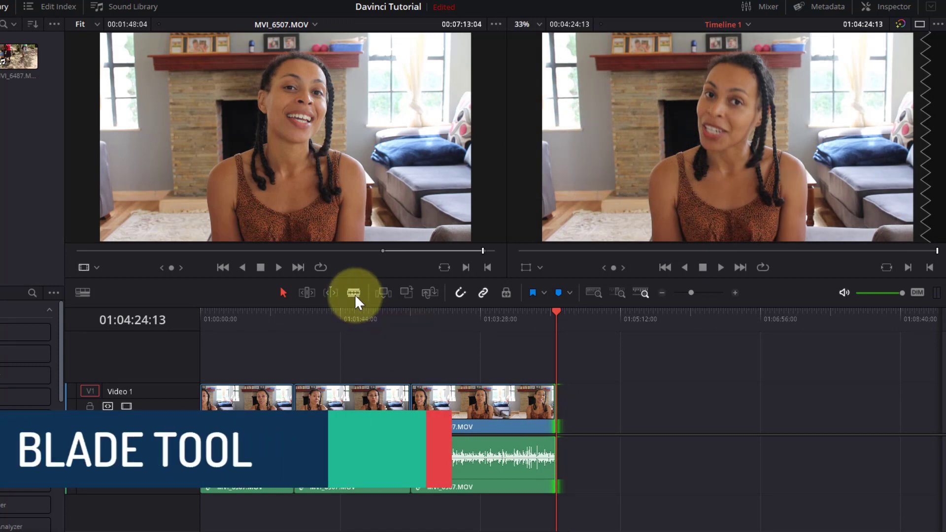
- Append MVI_6477.MOV from the Media Pool to the timeline end and scrub to the boat scene
left_click(355, 294)
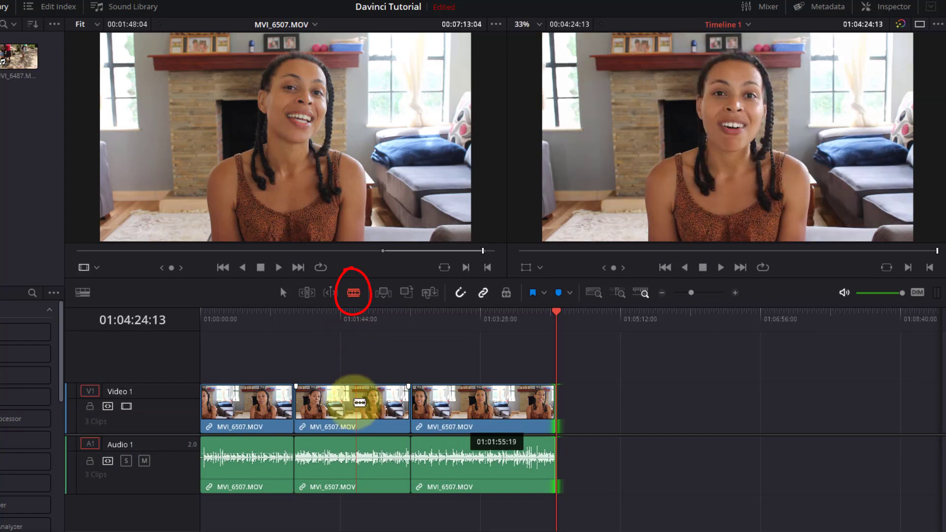
left_click(285, 295)
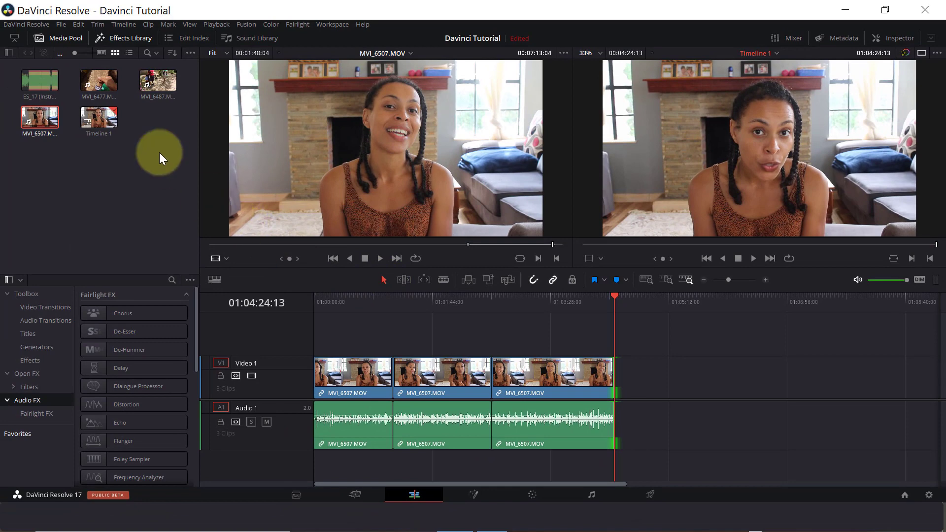
left_click(99, 78)
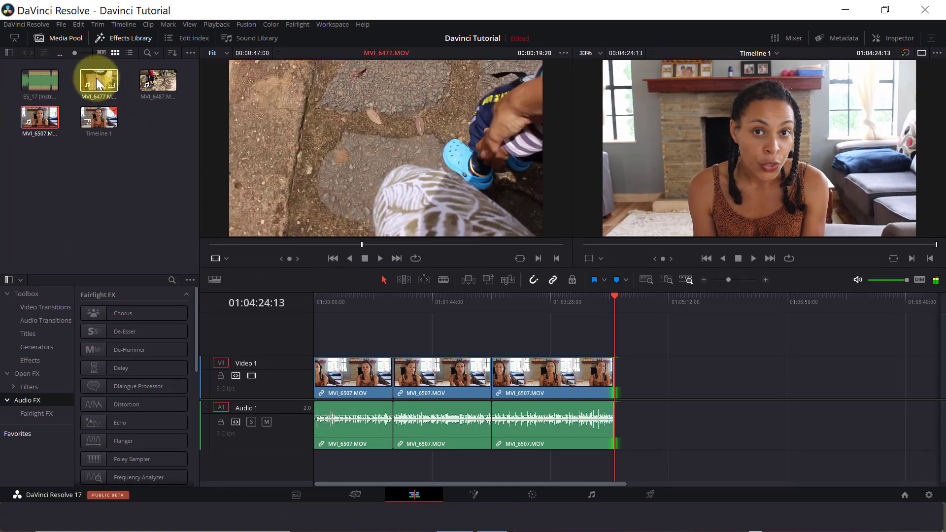
left_click_drag(96, 78, 614, 394)
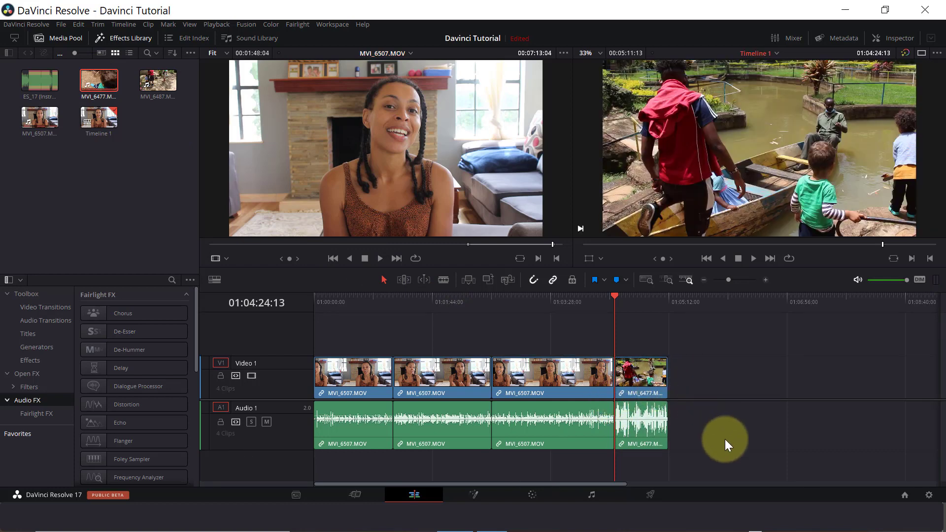
left_click_drag(729, 280, 735, 280)
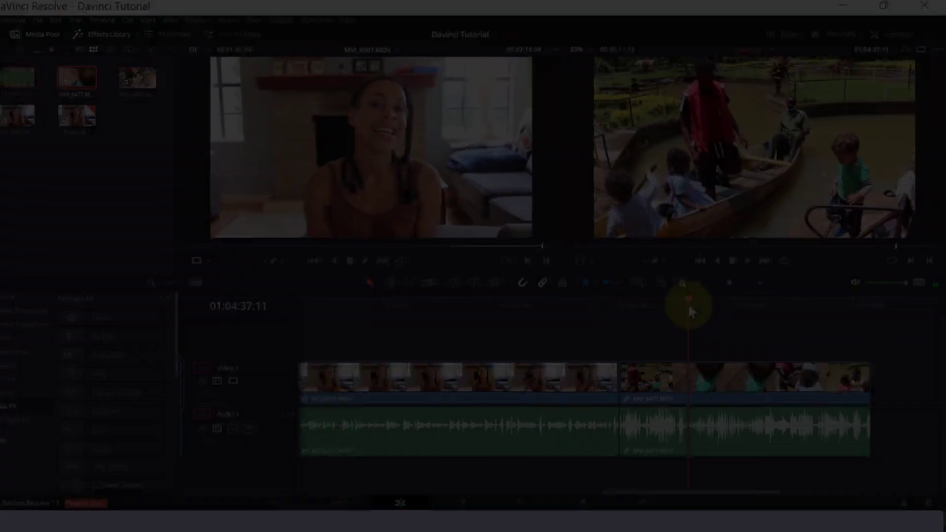
left_click_drag(688, 303, 635, 332)
key("b")
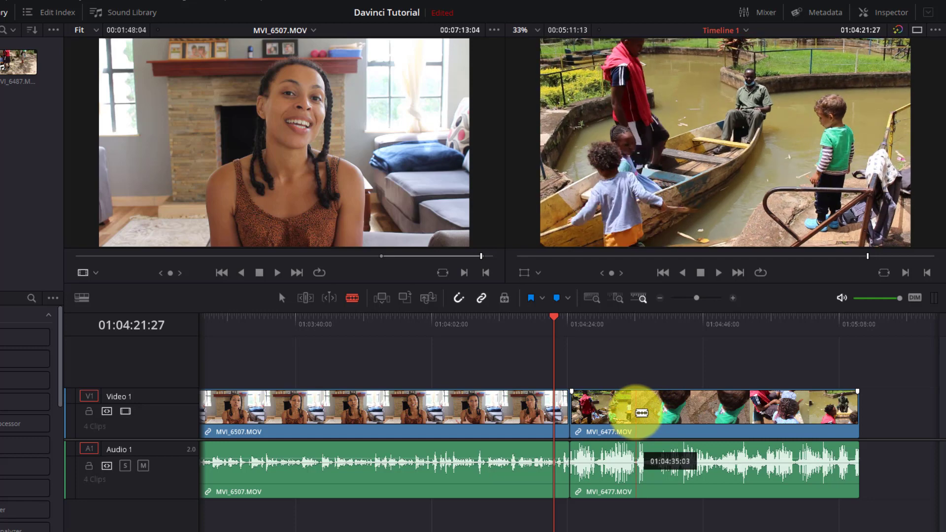
- Blade MVI_6477 once, then cut its second piece again to make three pieces
left_click(642, 414)
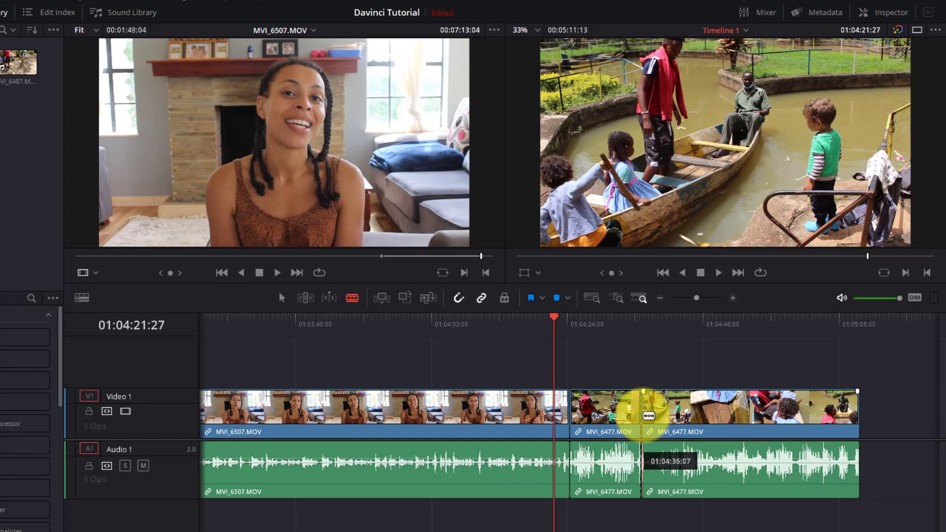
left_click_drag(649, 415, 772, 423)
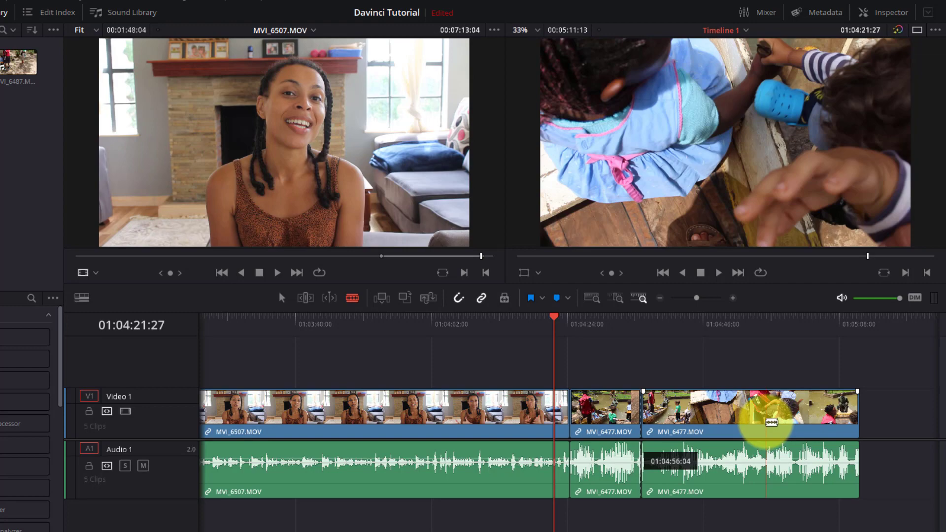
left_click(772, 422)
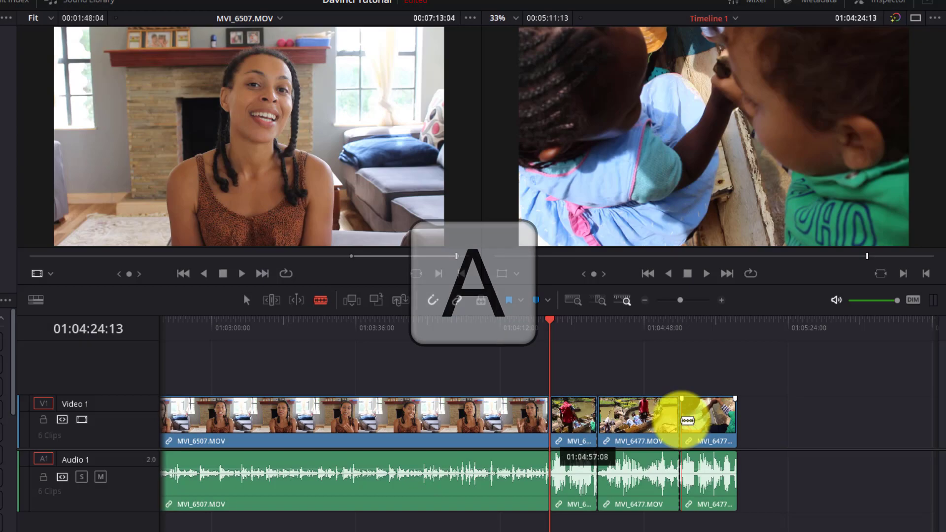
- Ripple-delete the middle MVI_6477.MOV piece so the last piece closes up, then view the whole timeline
key("a")
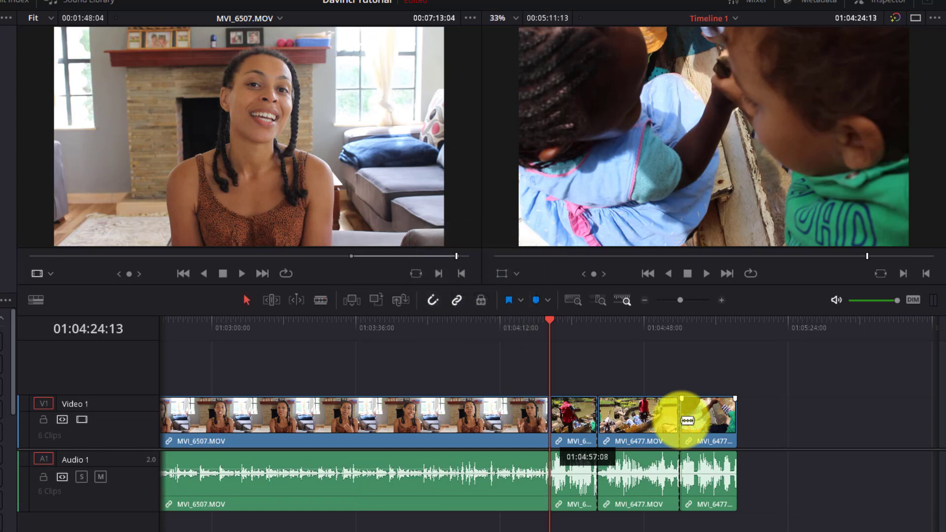
left_click(683, 420)
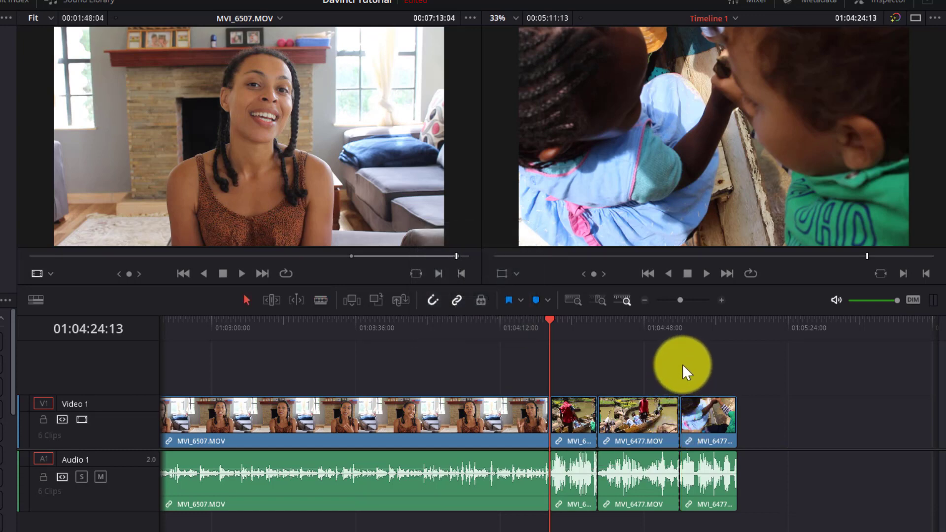
left_click(648, 420)
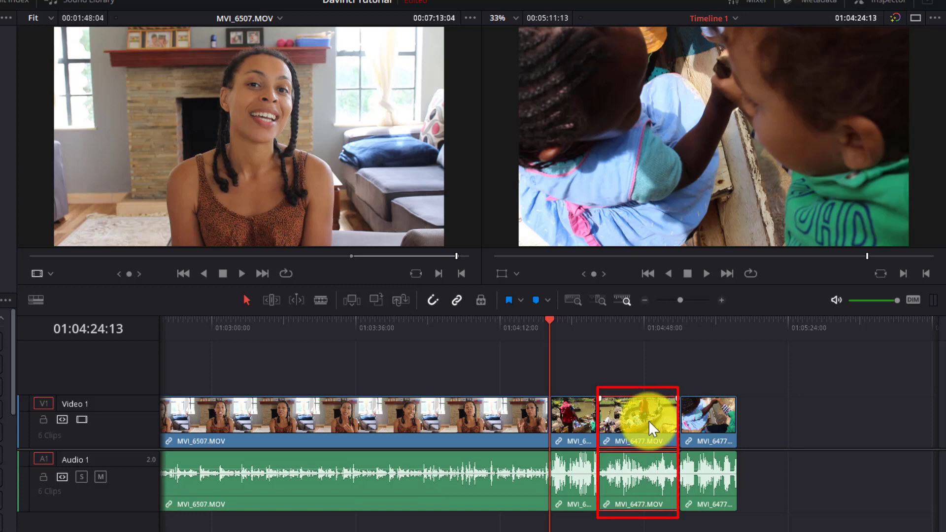
key("BackSpace")
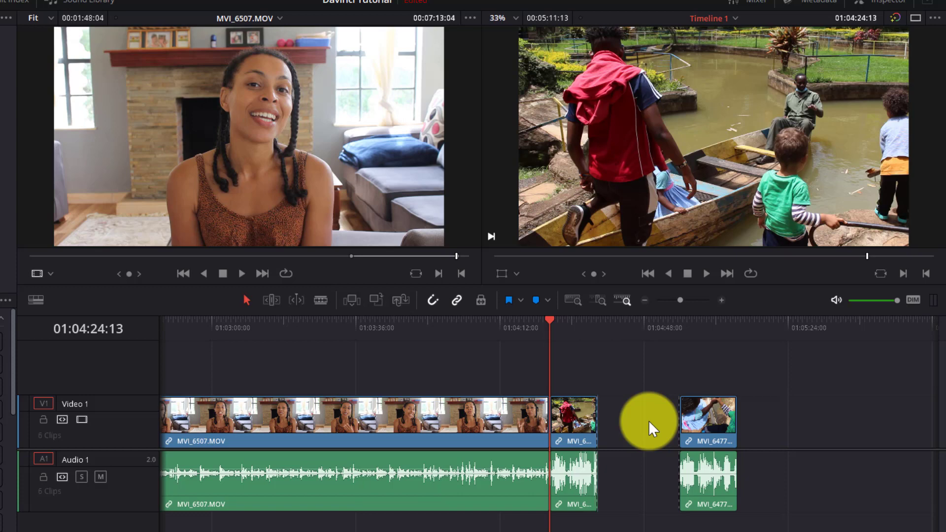
key("ctrl+z")
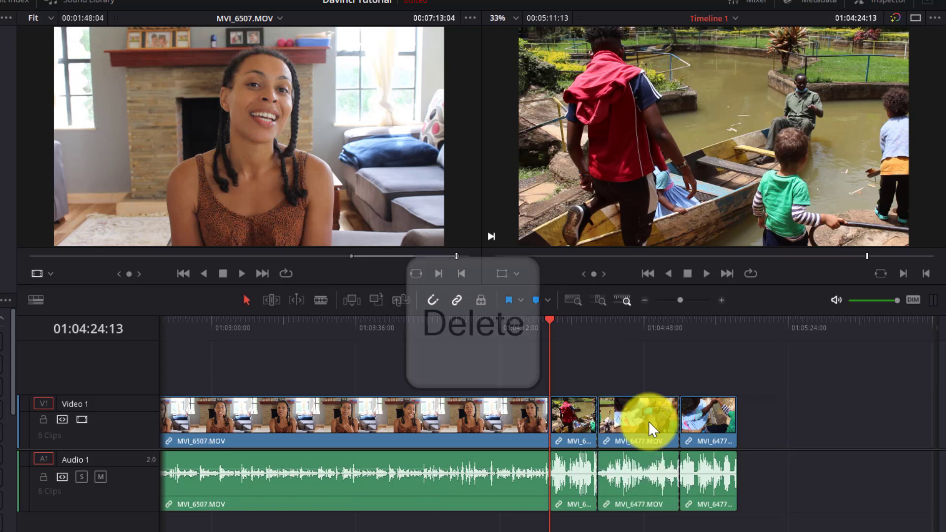
left_click(648, 421)
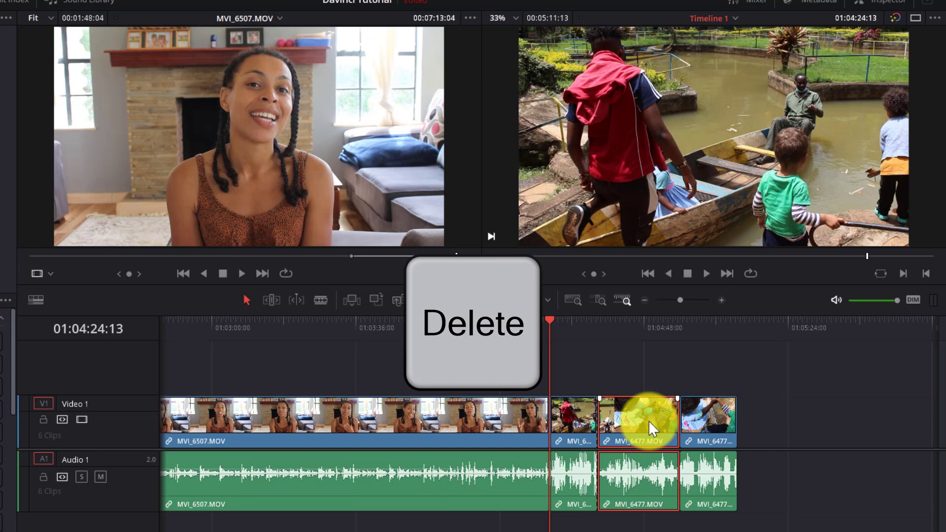
key("Delete")
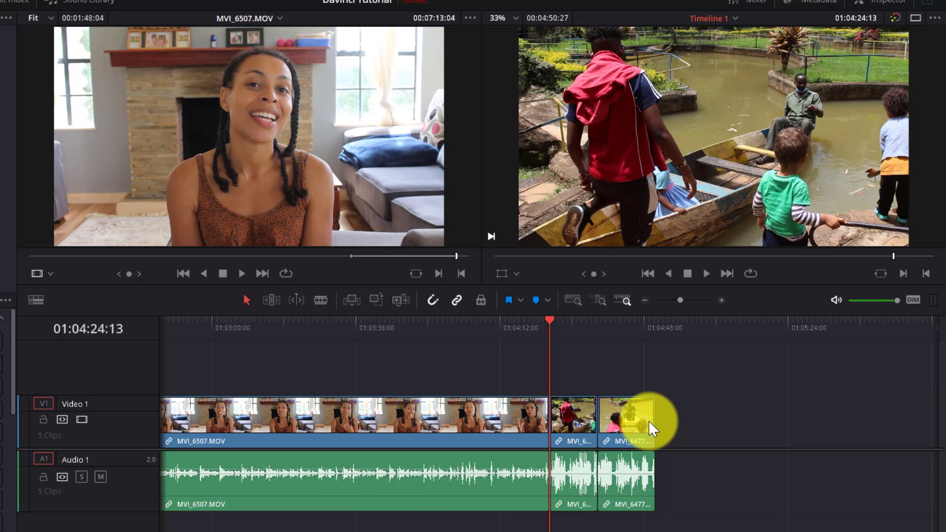
key("shift+z")
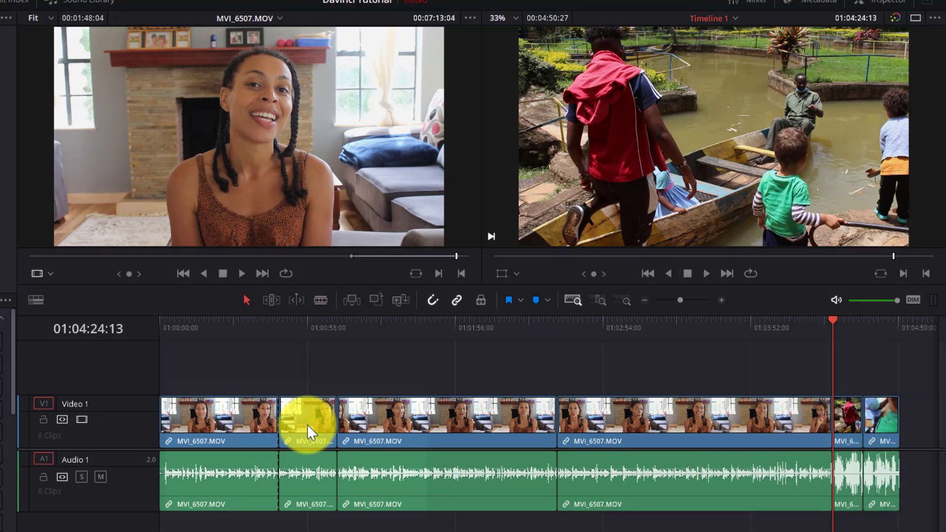
- Ripple-delete the second MVI_6507 clip, then undo so all six clips remain
key("b")
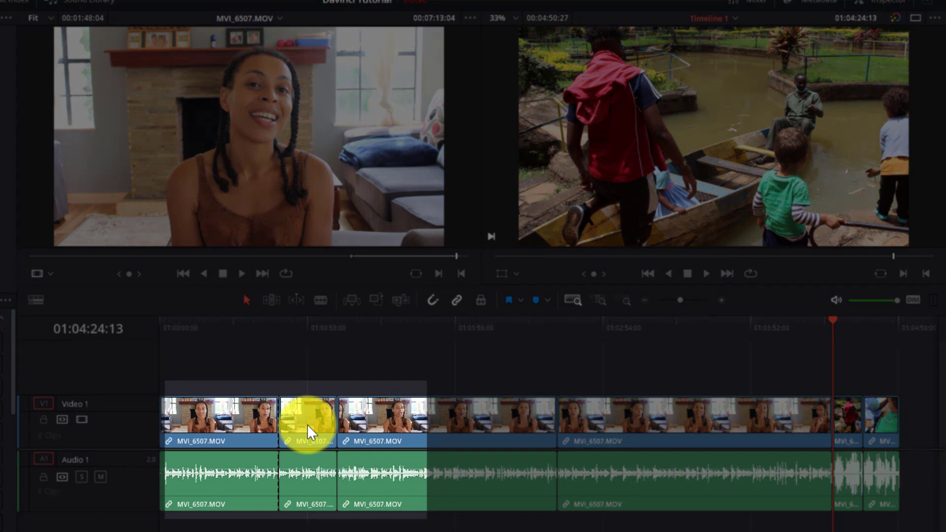
left_click(307, 424)
key("Delete")
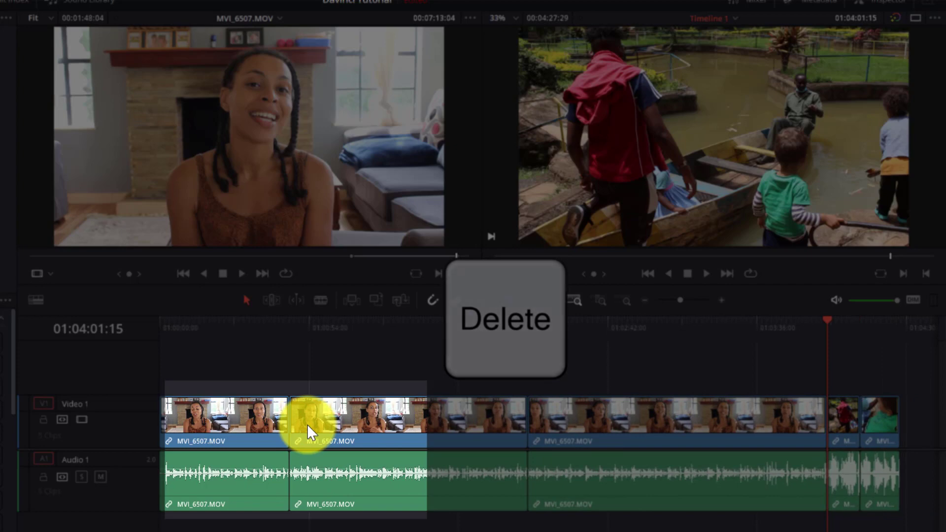
key("ctrl+z")
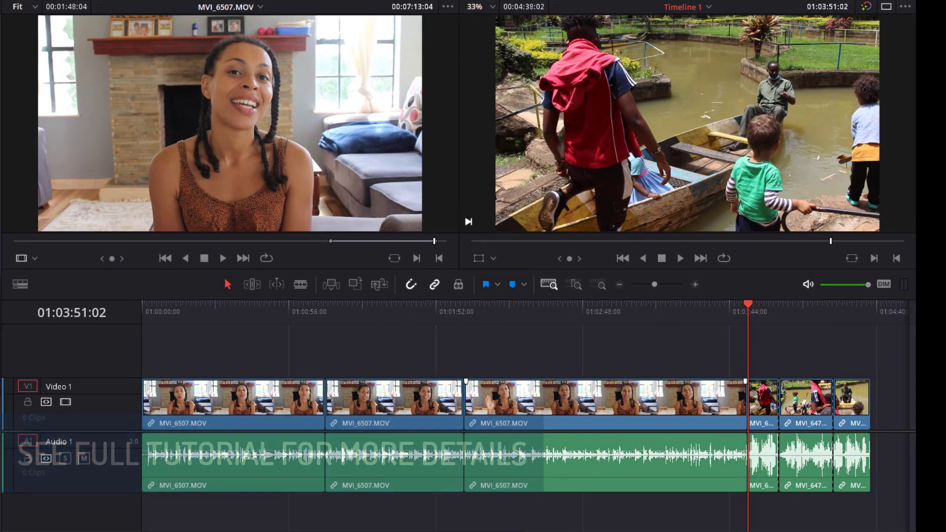
key("ctrl+shift+bracketright")
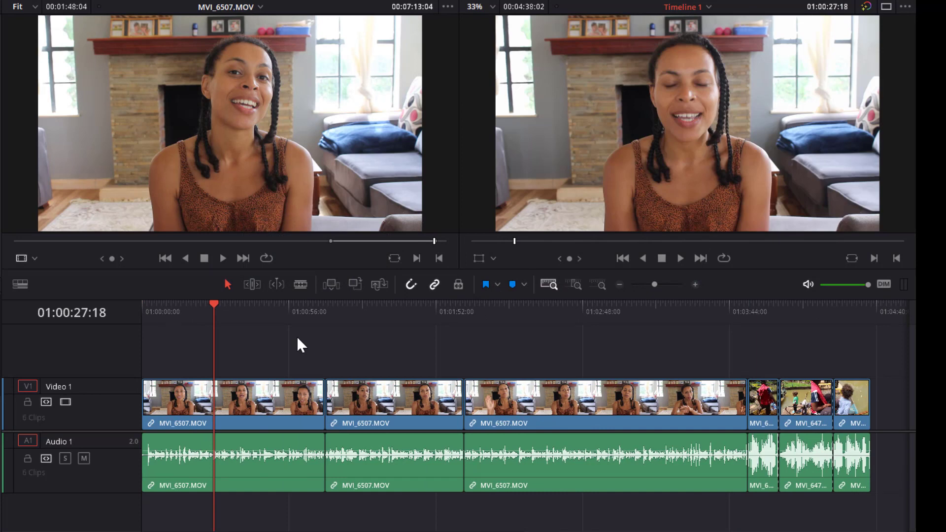
- Drag the long MVI_6507 clip left until it butts against the first clip
left_click_drag(382, 399, 675, 339)
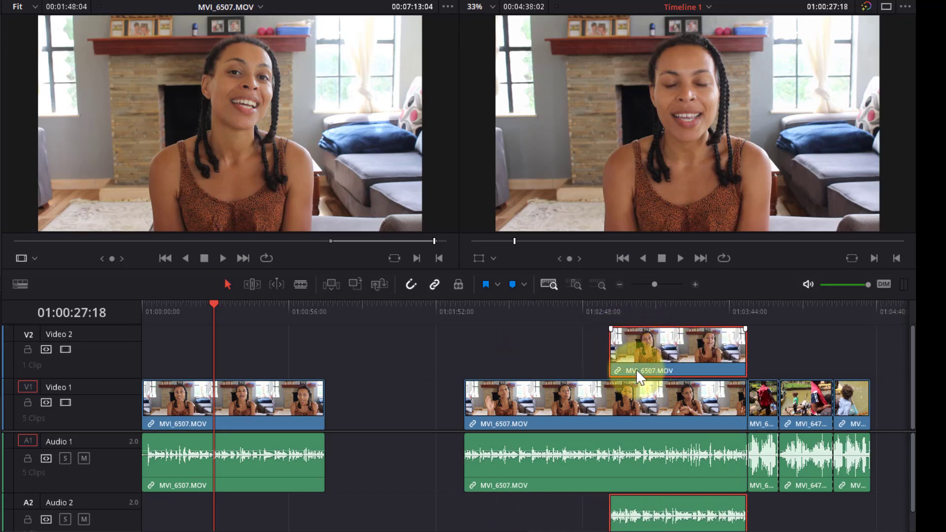
left_click_drag(608, 400, 464, 413)
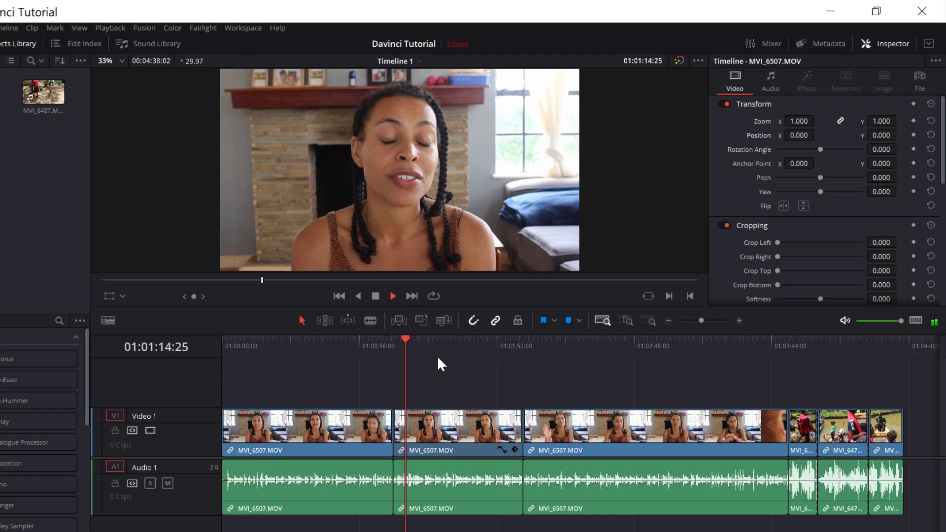
- Mark an Out point on MVI_6487 in the source viewer and place the excerpt on Video 2 near 00:56
left_click(376, 298)
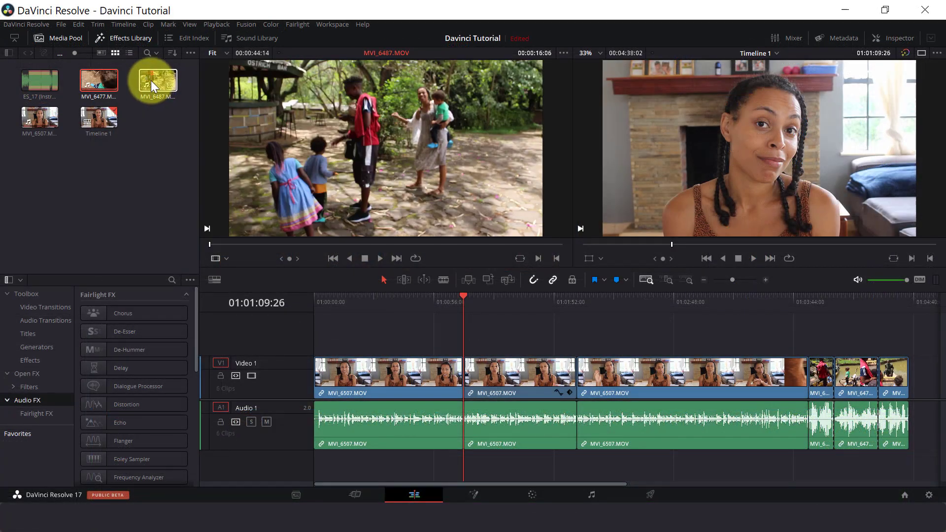
left_click(150, 81)
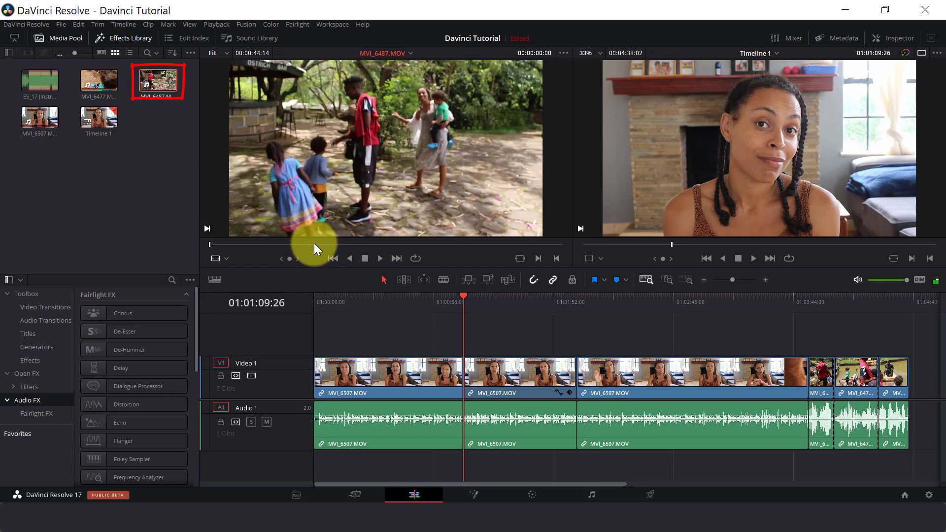
mouse_move(209, 245)
left_mouse_down()
mouse_move(291, 254)
mouse_move(418, 244)
left_mouse_up()
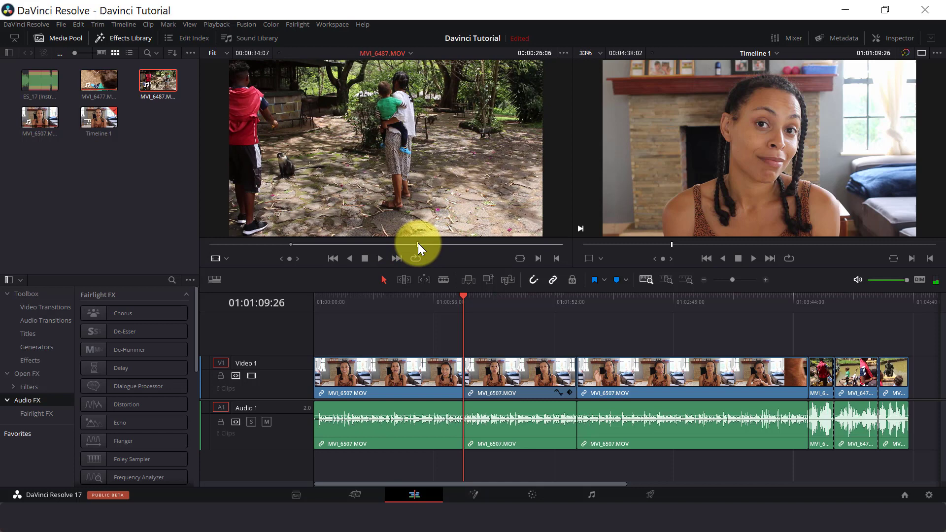
key("o")
left_click_drag(393, 180, 577, 336)
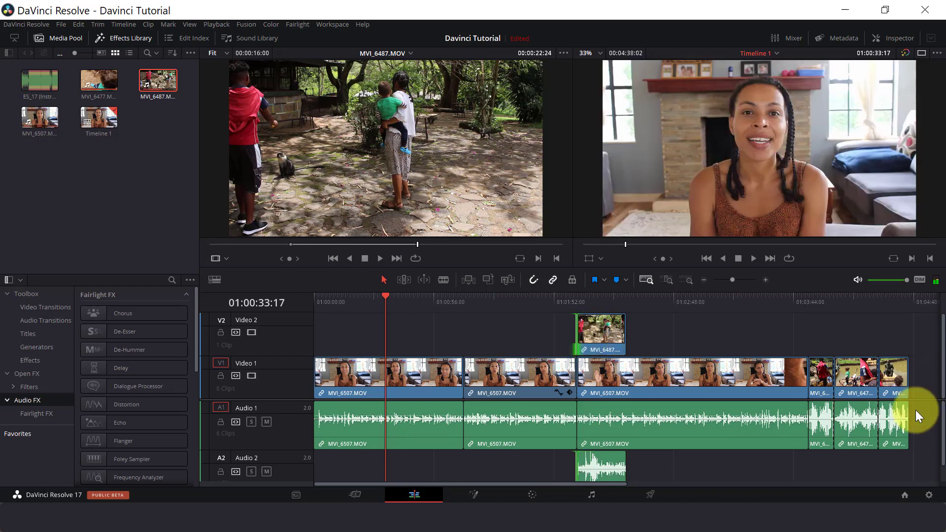
left_click_drag(386, 148, 439, 331)
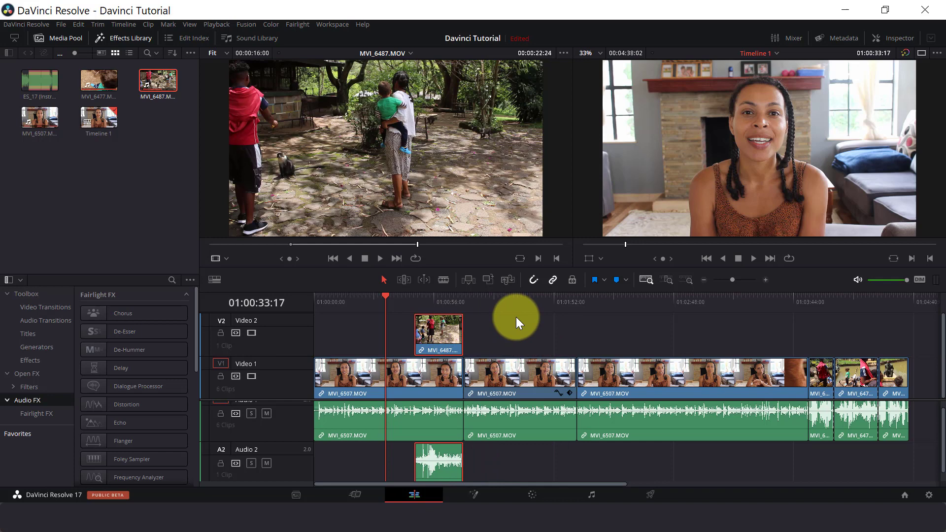
- Turn off Snapping and nudge the MVI_6487 overlay slightly later
left_click(533, 279)
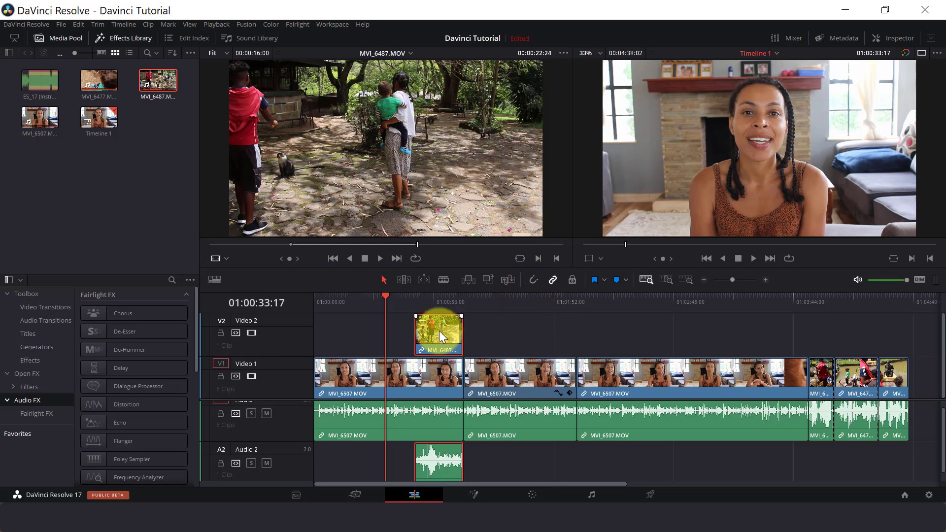
mouse_move(434, 330)
left_mouse_down()
mouse_move(455, 331)
mouse_move(430, 331)
left_mouse_up()
left_click(440, 456)
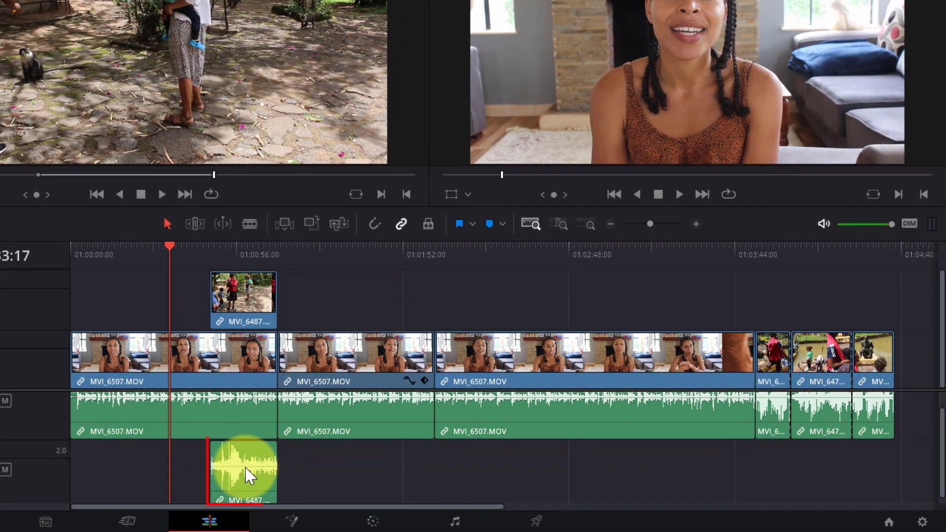
- With Linked Selection off, delete the overlay's Audio 2 part, undo it, then re-enable Linked Selection
left_click(401, 224)
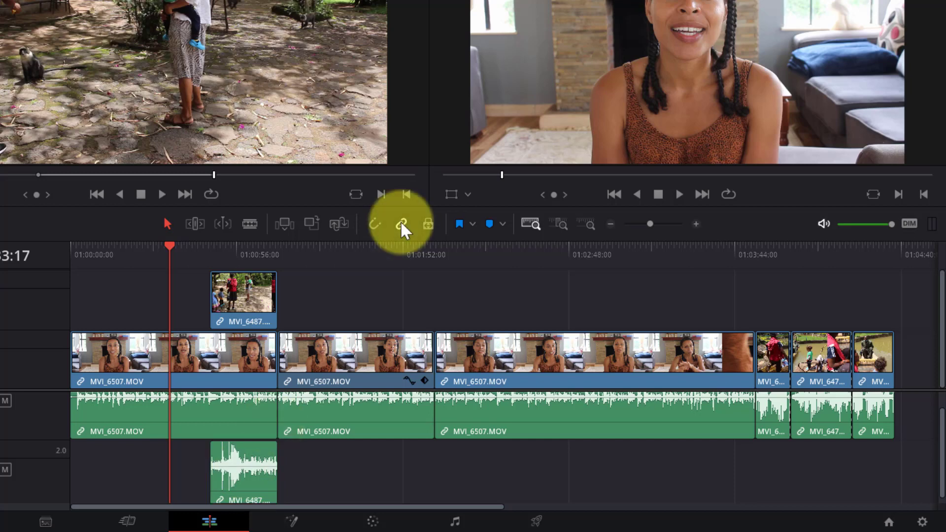
left_click(238, 454)
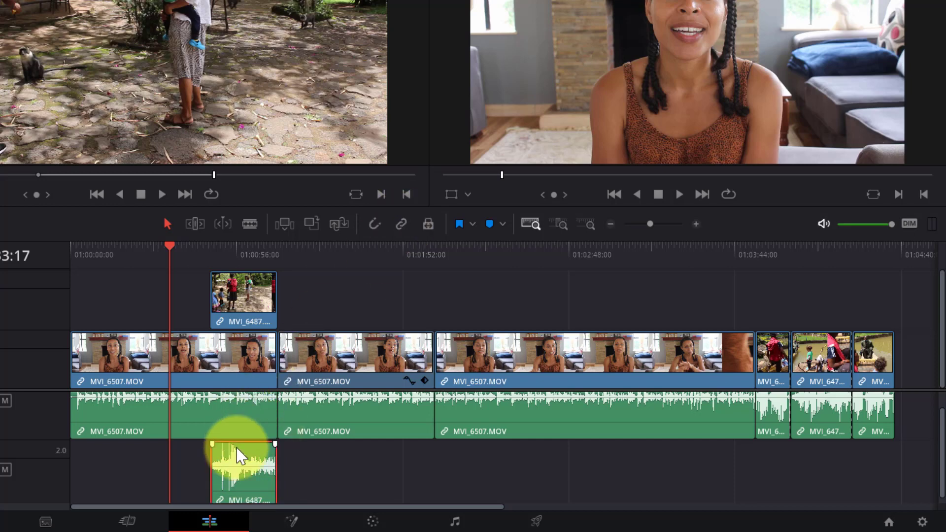
key("Delete")
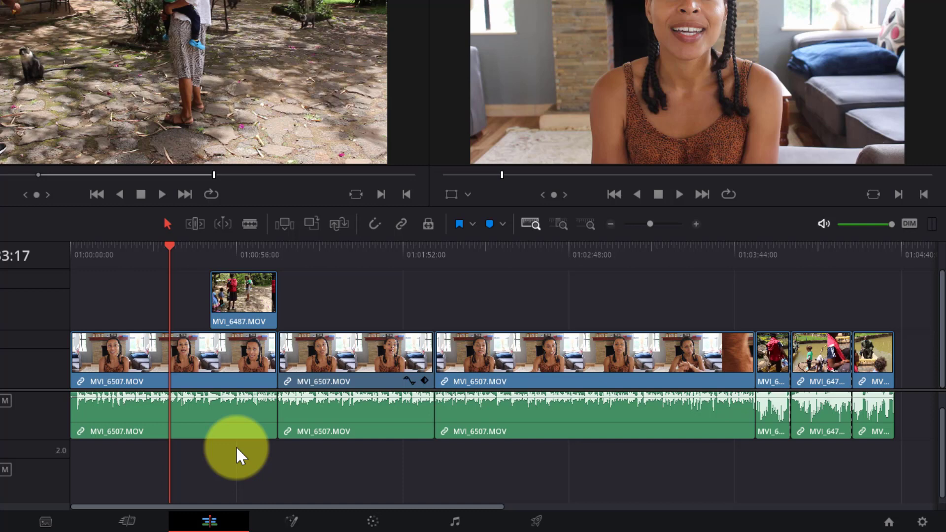
key("ctrl+z")
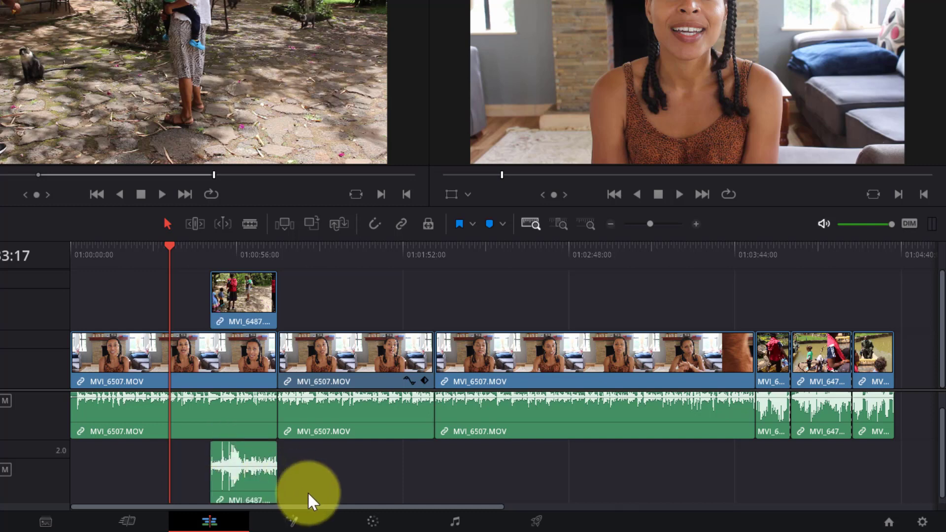
left_click(252, 299)
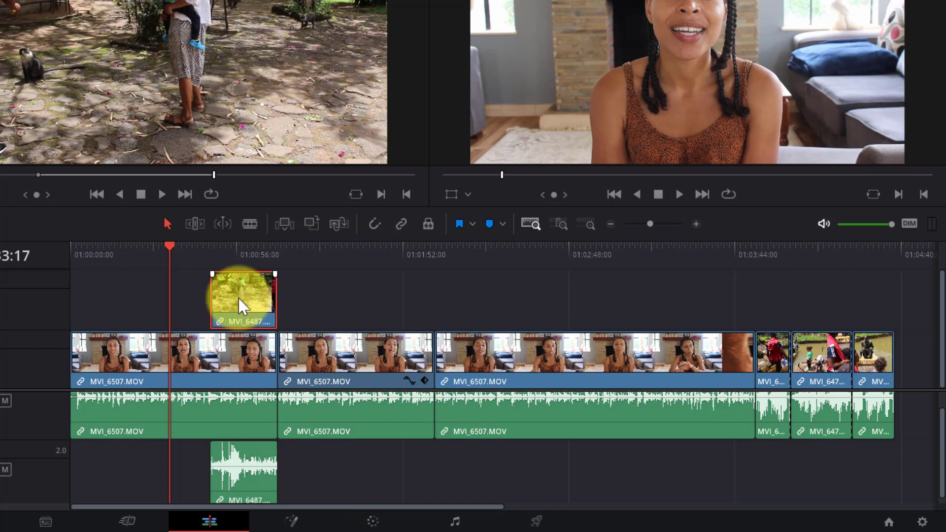
left_click(402, 224)
left_click(243, 306)
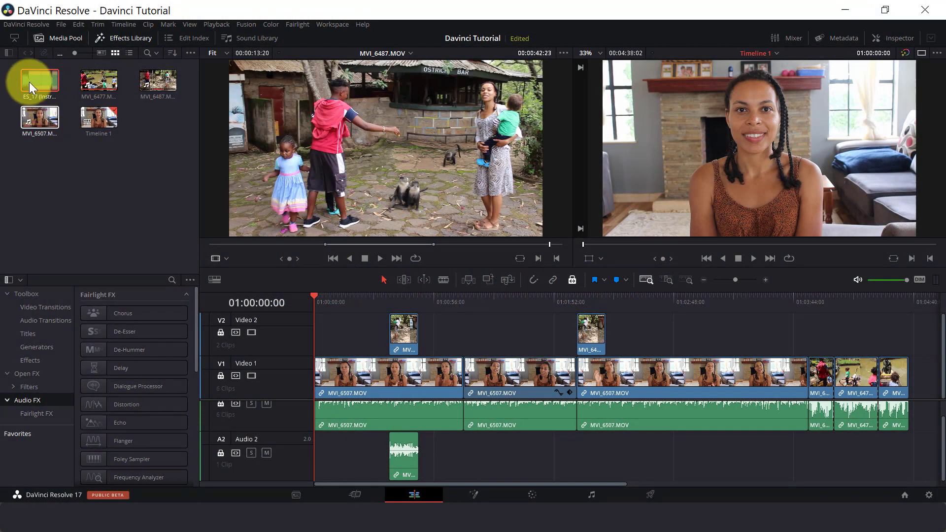
- Load the ES_17 music into the source viewer and bring up the audio track options for Add Track
double_click(28, 81)
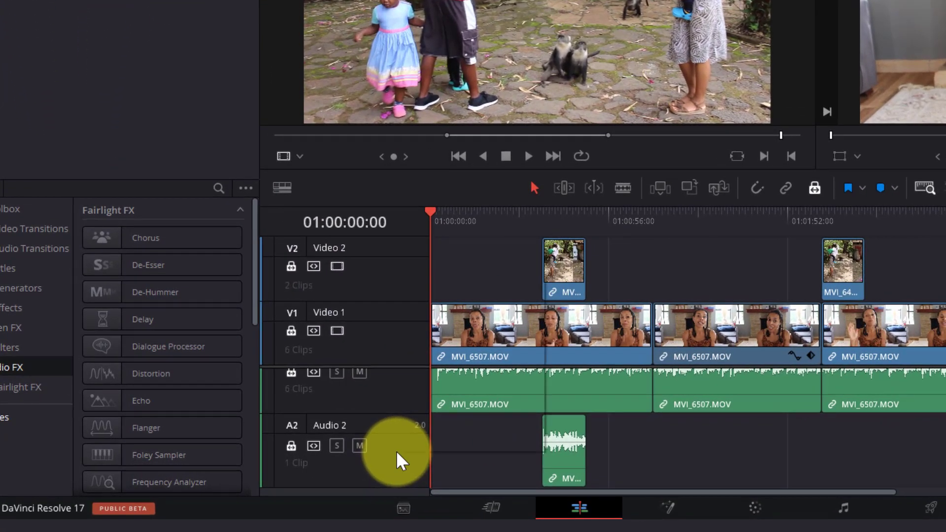
right_click(397, 452)
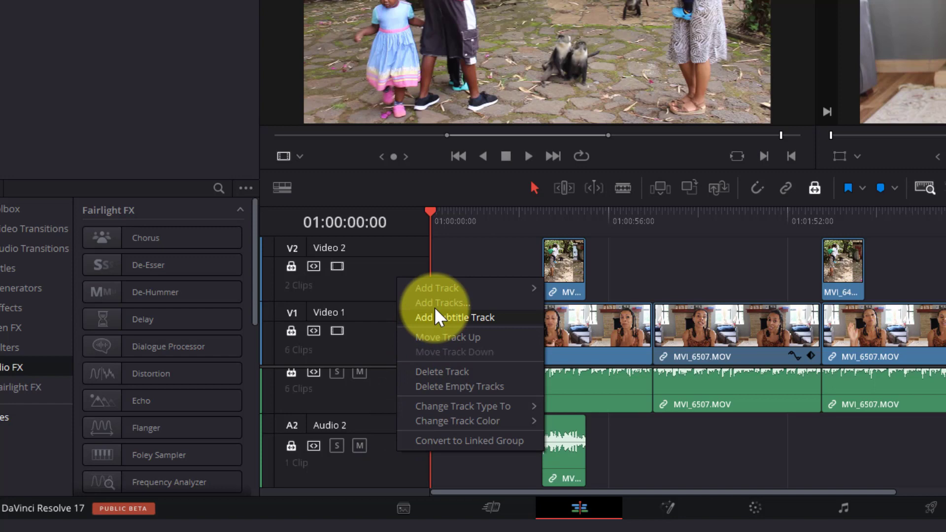
mouse_move(439, 288)
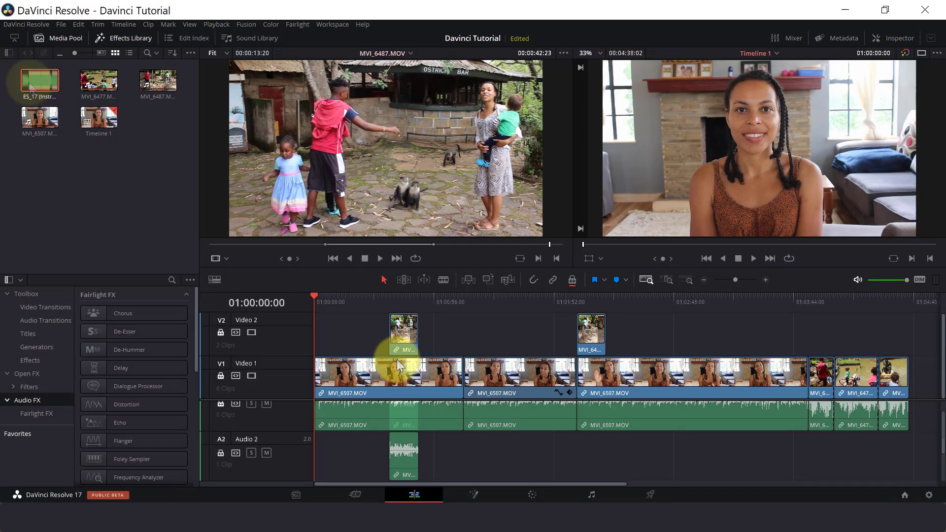
- Place ES_17 on Audio 3, trim both ends to the video's length, and lower it to -8.22 dB
left_click_drag(29, 81, 314, 456)
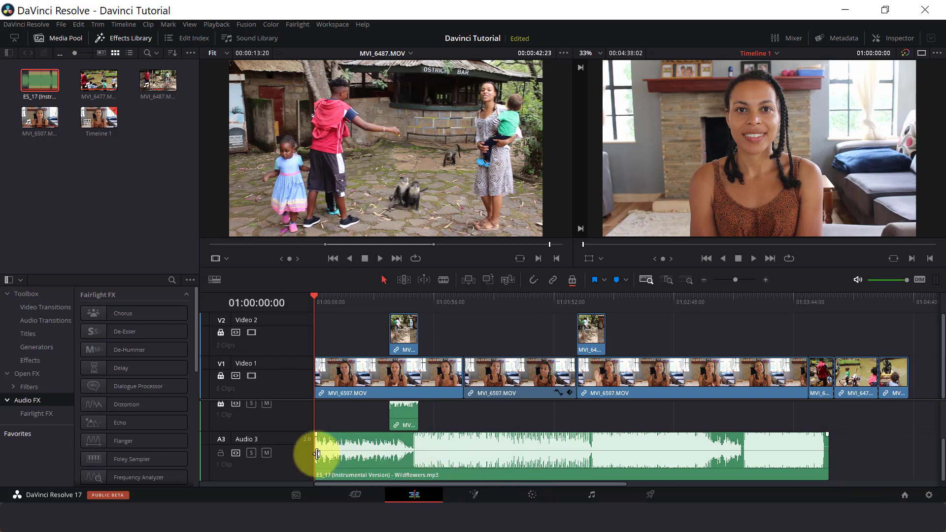
mouse_move(316, 454)
left_mouse_down()
mouse_move(357, 454)
mouse_move(315, 454)
left_mouse_up()
left_click_drag(824, 454, 786, 454)
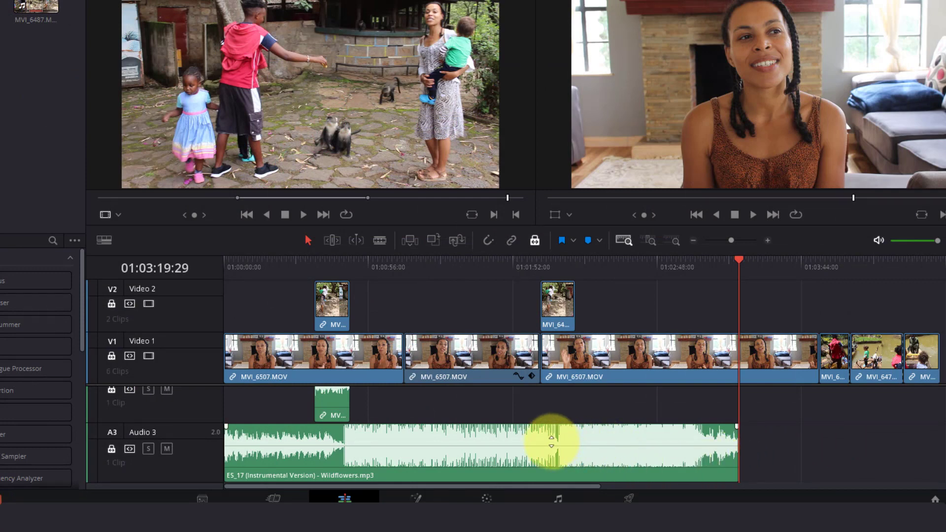
left_click_drag(552, 442, 551, 449)
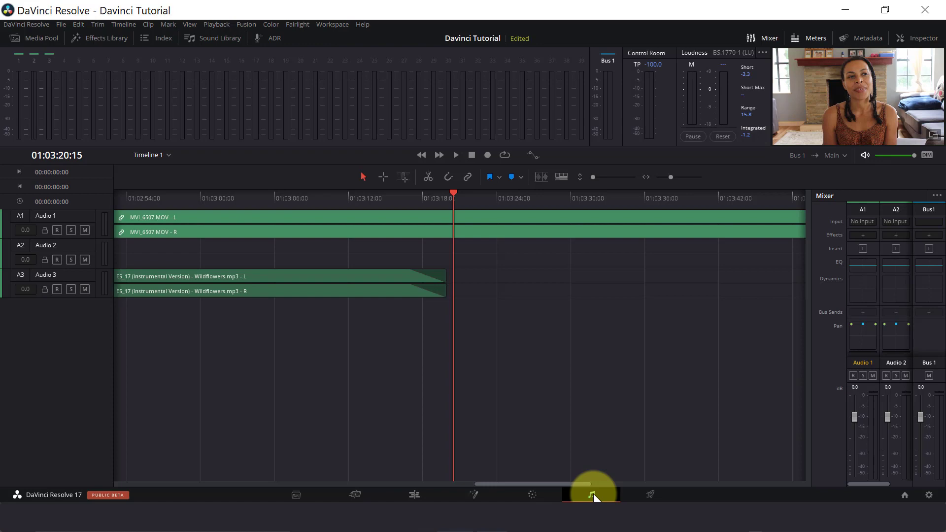
left_click(414, 494)
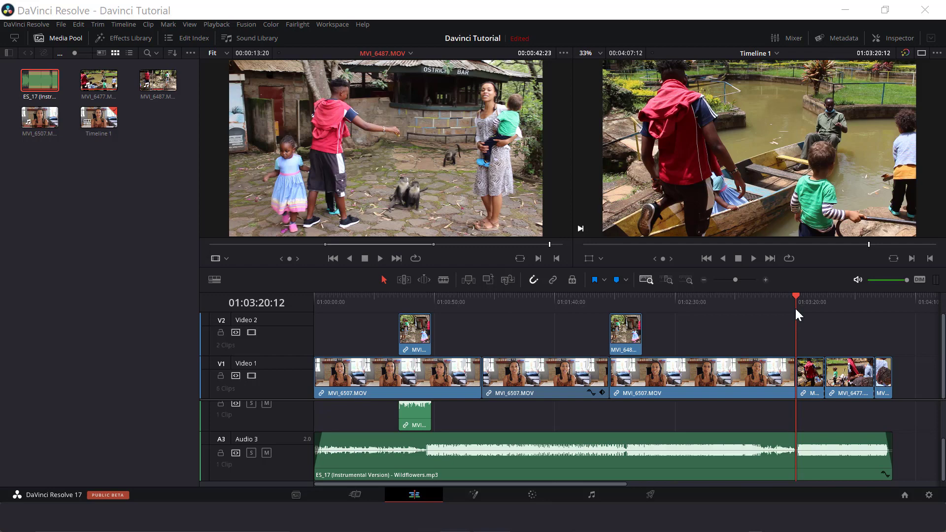
left_click_drag(795, 298, 301, 301)
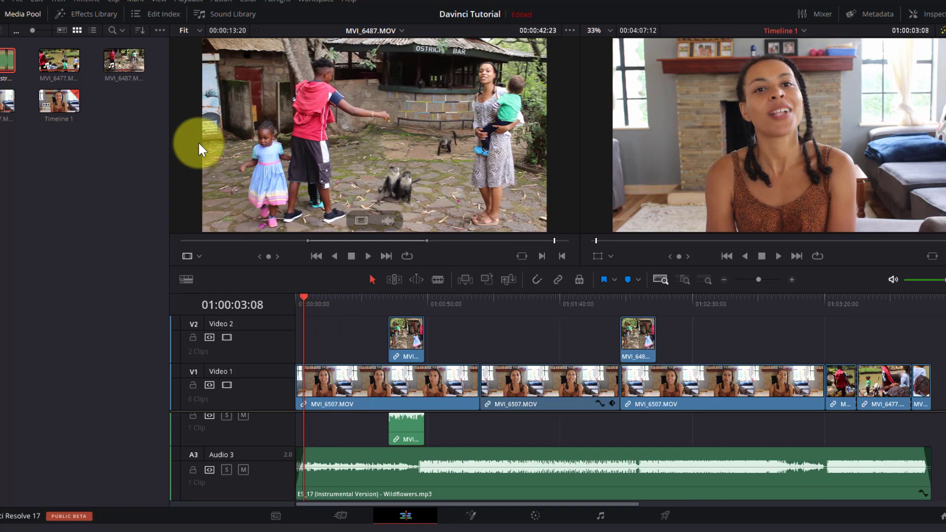
- Add a Text title from Toolbox > Titles to Video 2 at the start, and zoom in on it
left_click(91, 15)
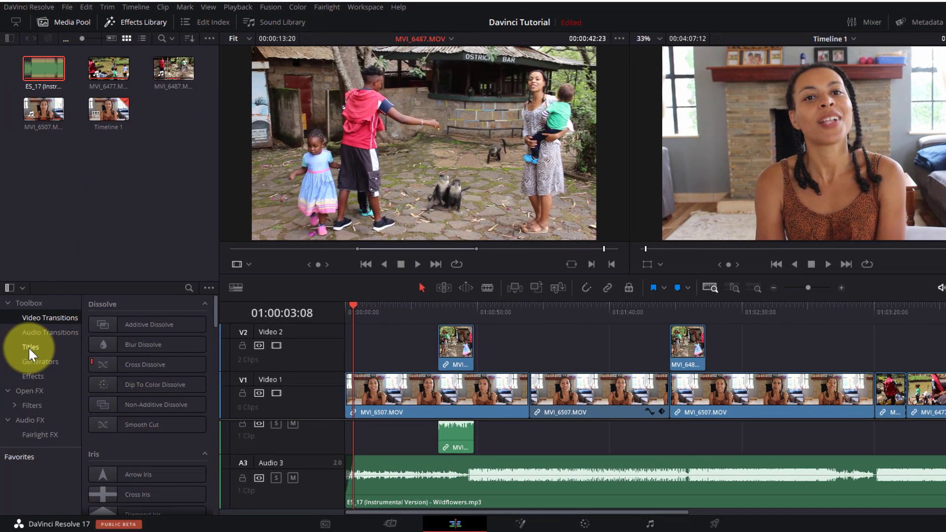
left_click(42, 347)
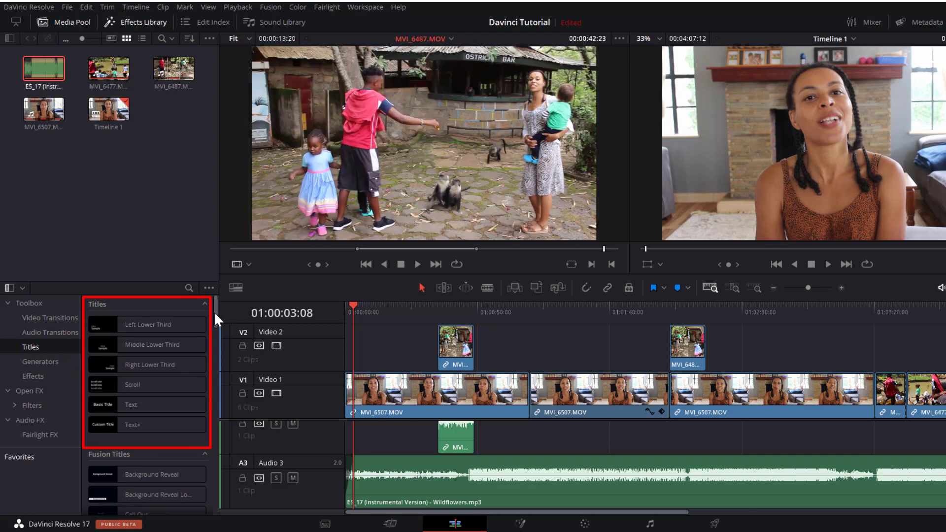
left_click_drag(214, 312, 216, 333)
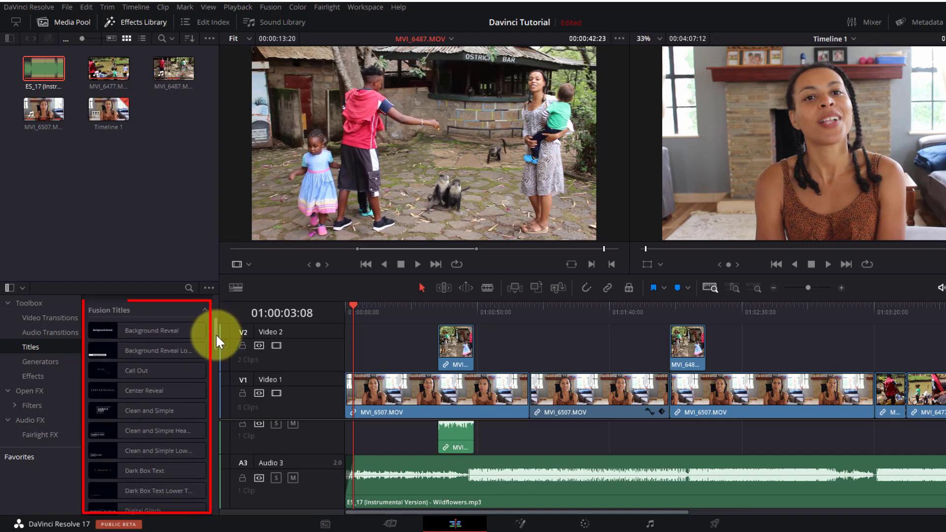
left_click_drag(216, 333, 220, 460)
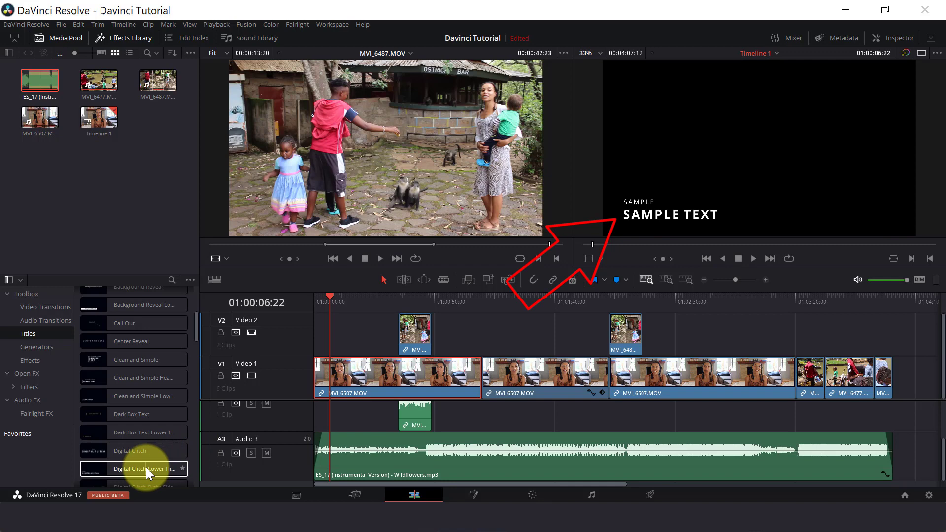
left_click_drag(196, 320, 196, 293)
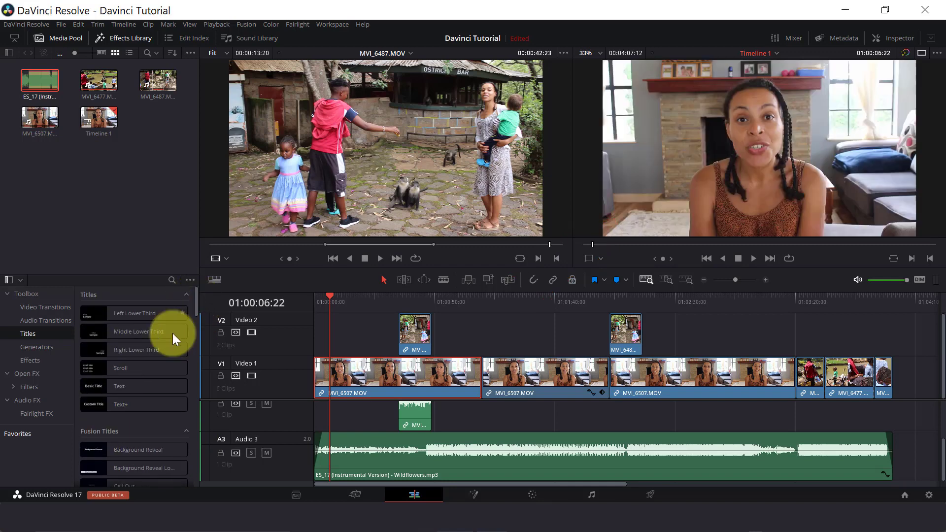
left_click_drag(148, 386, 329, 344)
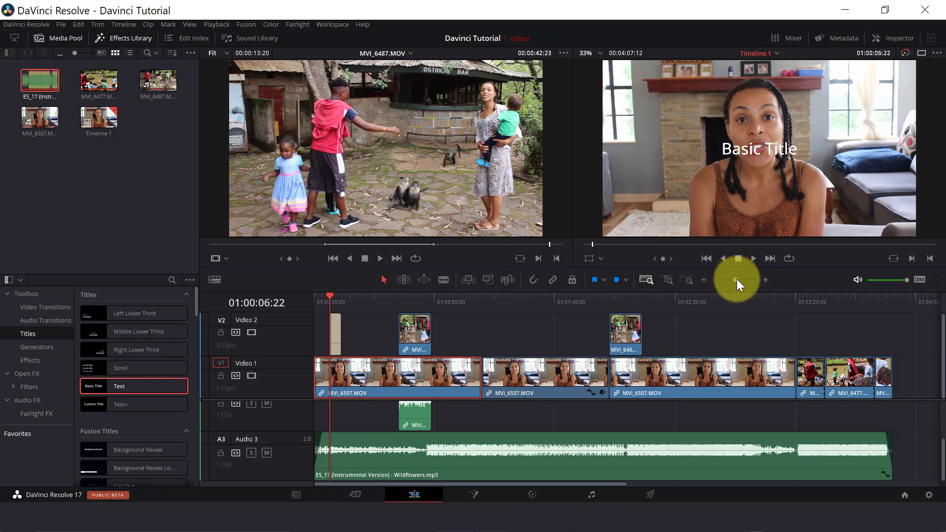
left_click_drag(737, 279, 742, 279)
left_click(546, 333)
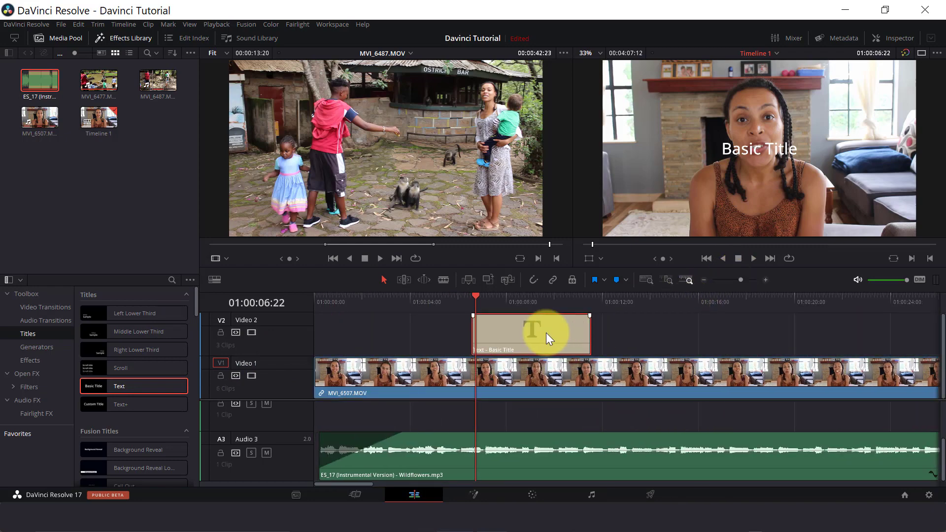
- Replace the title's text with 'MULTILINGUAL FAMILY'
double_click(546, 333)
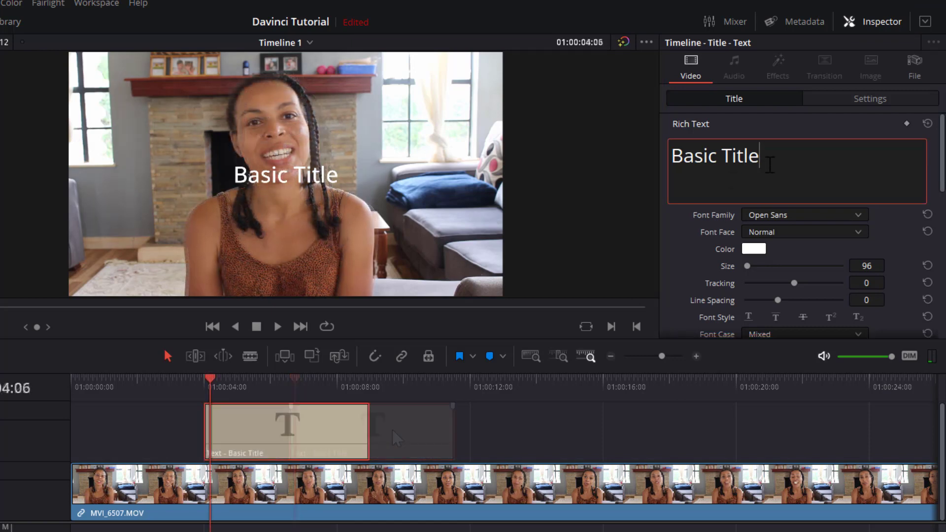
triple_click(671, 161)
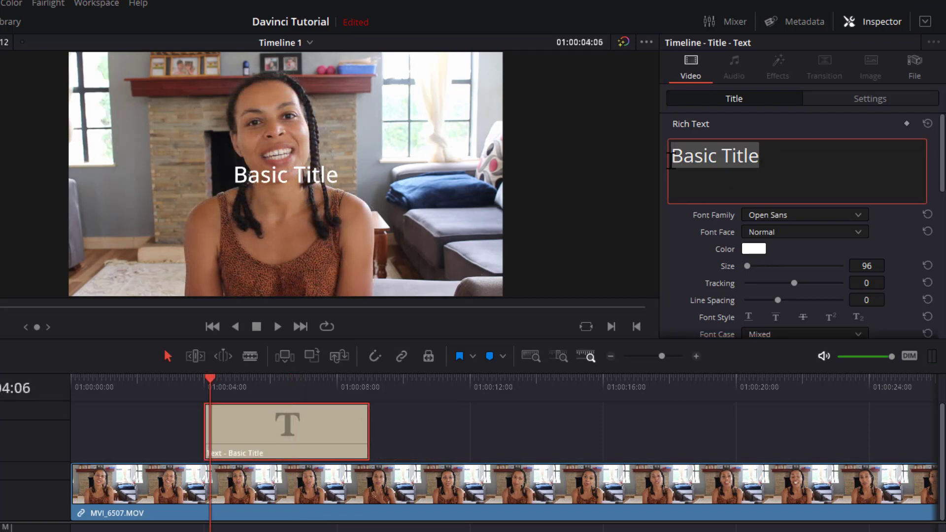
type("MULTI")
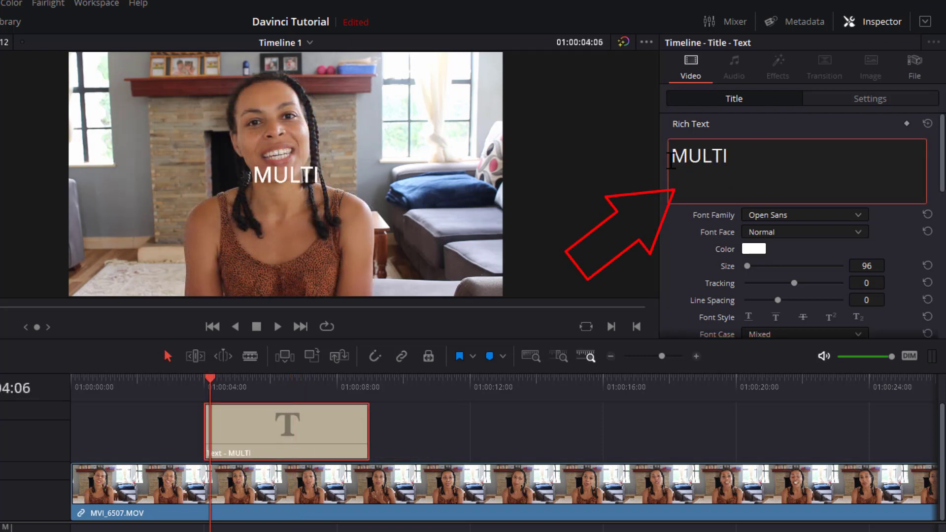
type("LINGUAL F")
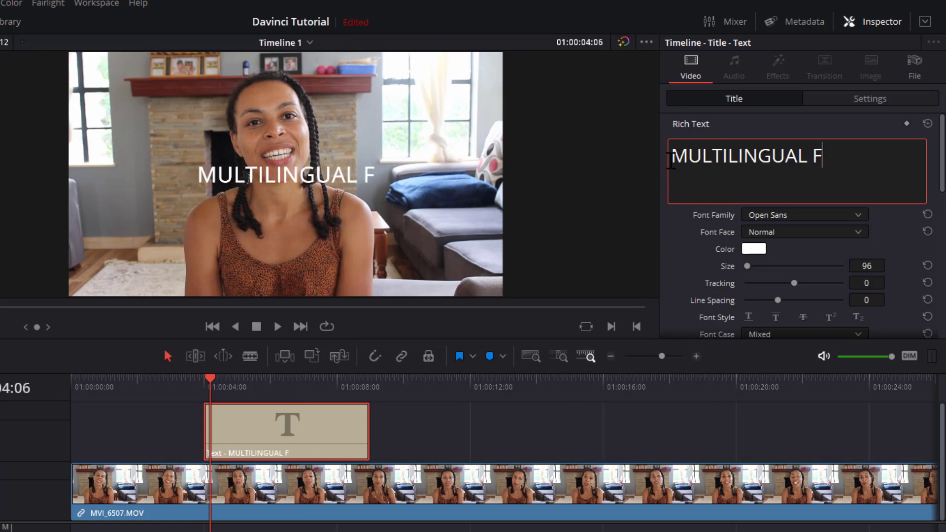
type("AMILY")
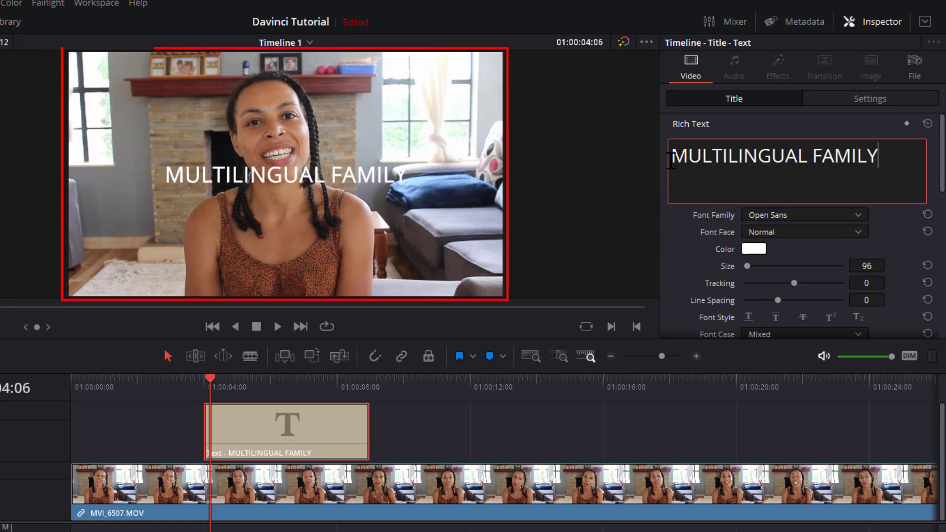
- Set the title's Font Face to Bold and its colour to magenta (#ff00ff)
left_click(859, 216)
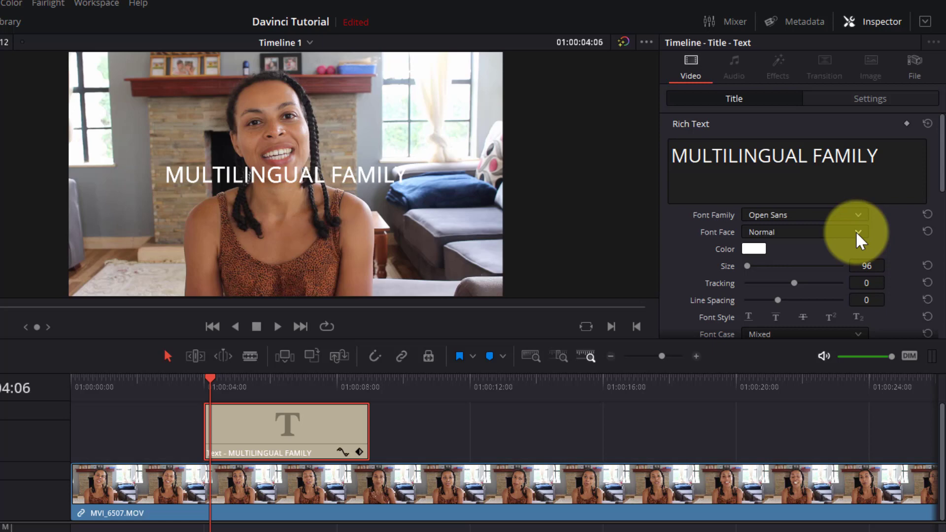
left_click(857, 232)
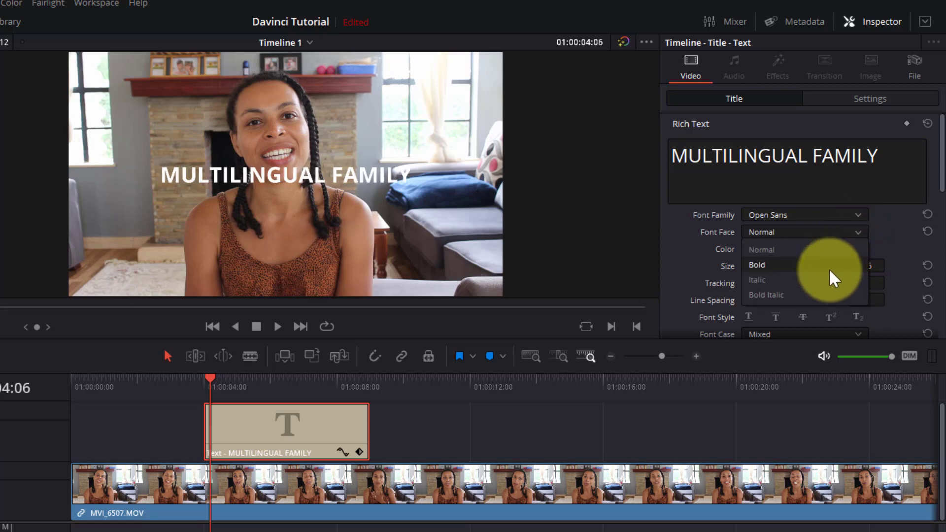
left_click(808, 265)
left_click(754, 249)
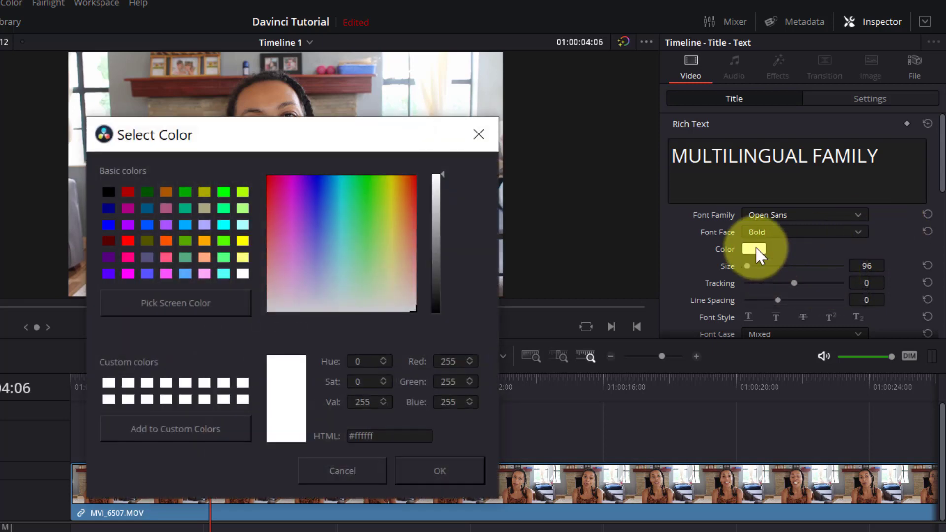
left_click(127, 273)
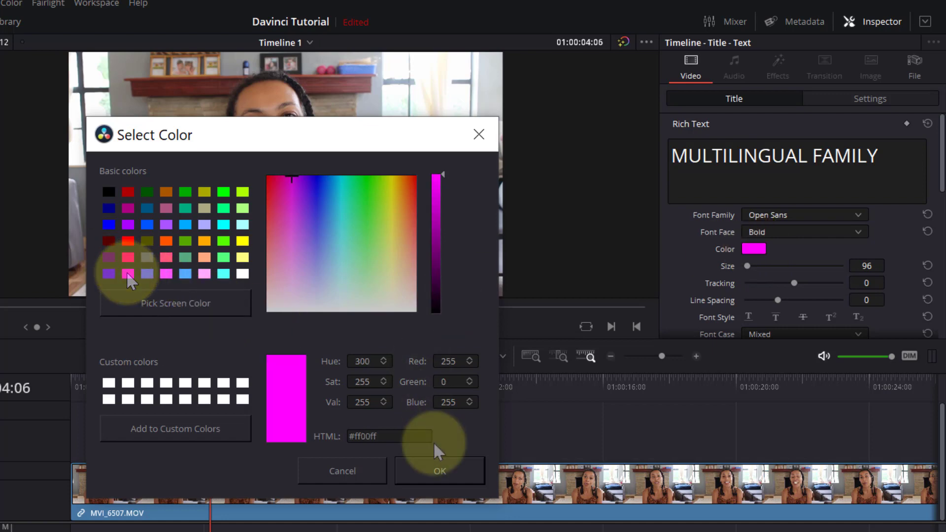
left_click(439, 472)
- Set title Size 100, Tracking 1, Line Spacing 121, and move it to the lower left (X 612, Y 108)
scroll(930, 191, "down", 3)
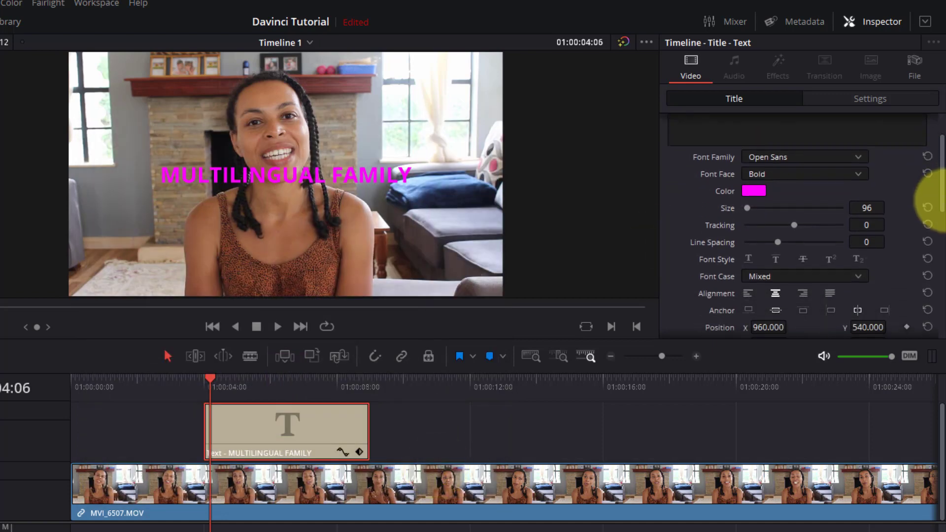
left_click_drag(748, 208, 747, 208)
left_click_drag(794, 225, 795, 223)
mouse_move(778, 241)
left_mouse_down()
mouse_move(808, 241)
mouse_move(793, 242)
left_mouse_up()
left_click_drag(942, 180, 944, 202)
left_click_drag(784, 271, 666, 269)
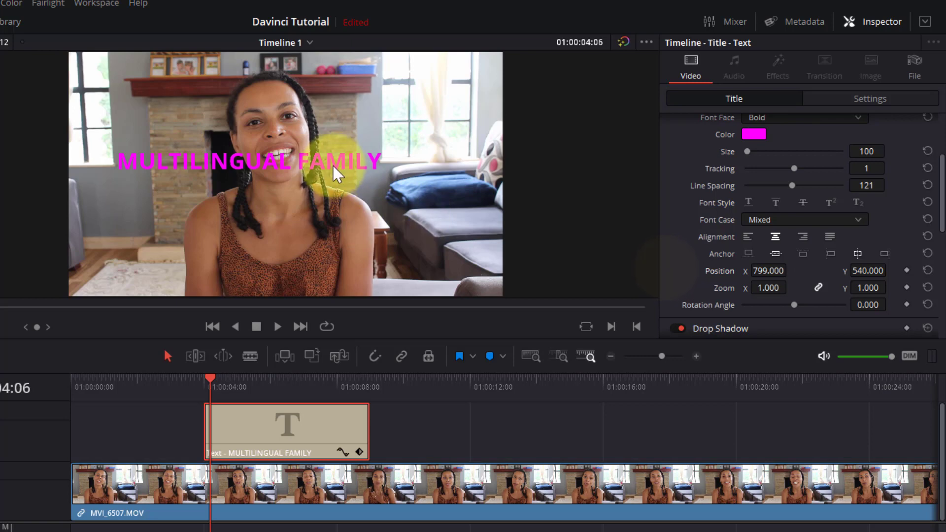
left_click_drag(337, 168, 289, 278)
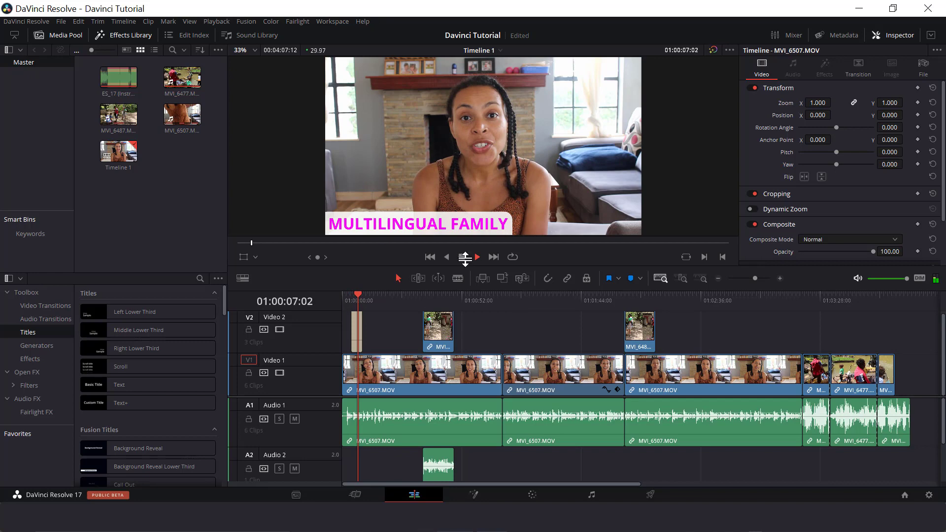
- Drag a Cross Dissolve from the Video Transitions onto the title clip
left_click(463, 257)
key("ctrl+equal")
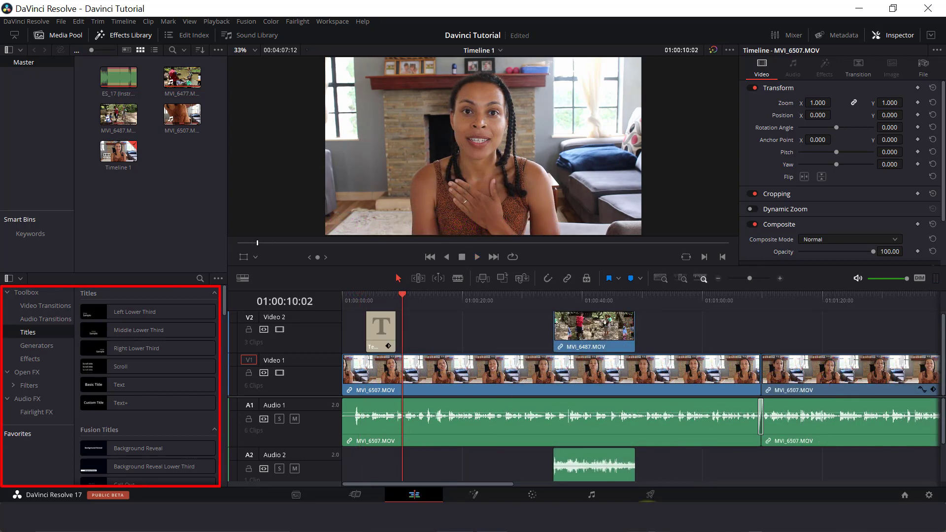
left_click(129, 36)
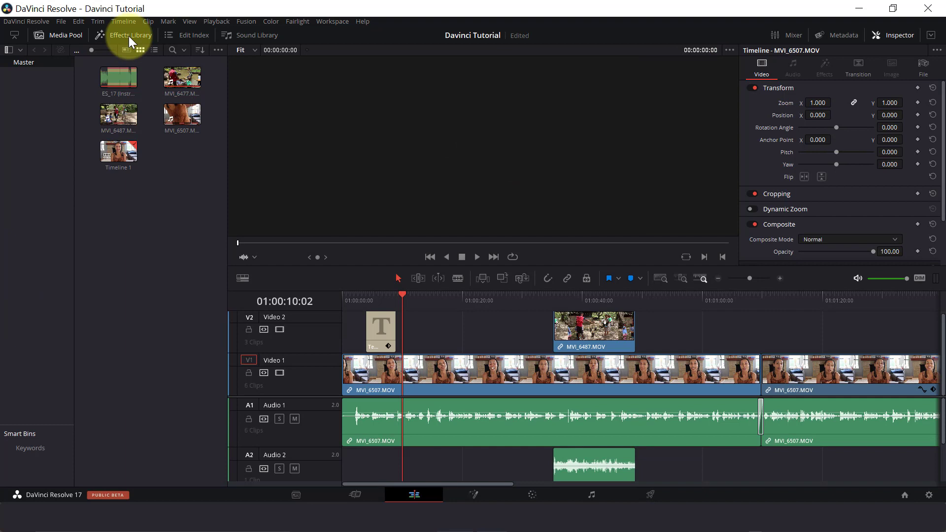
left_click(129, 36)
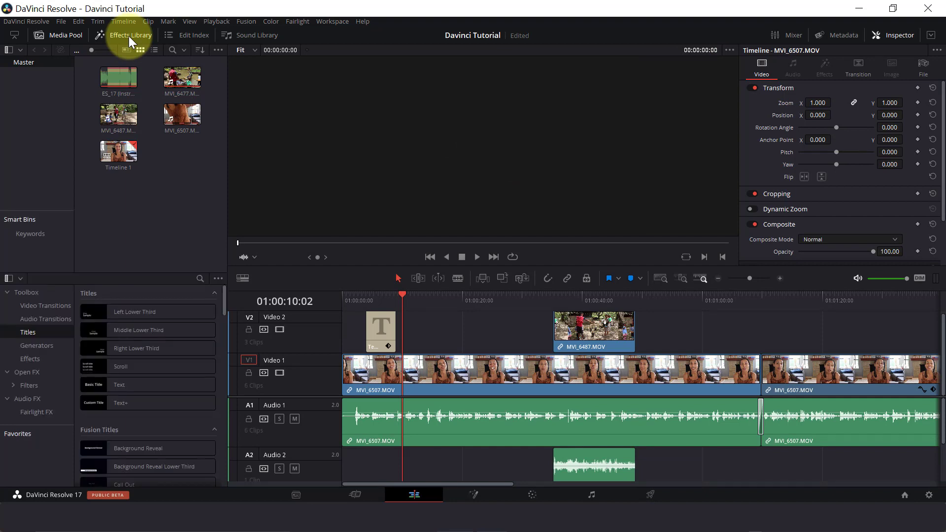
left_click(47, 304)
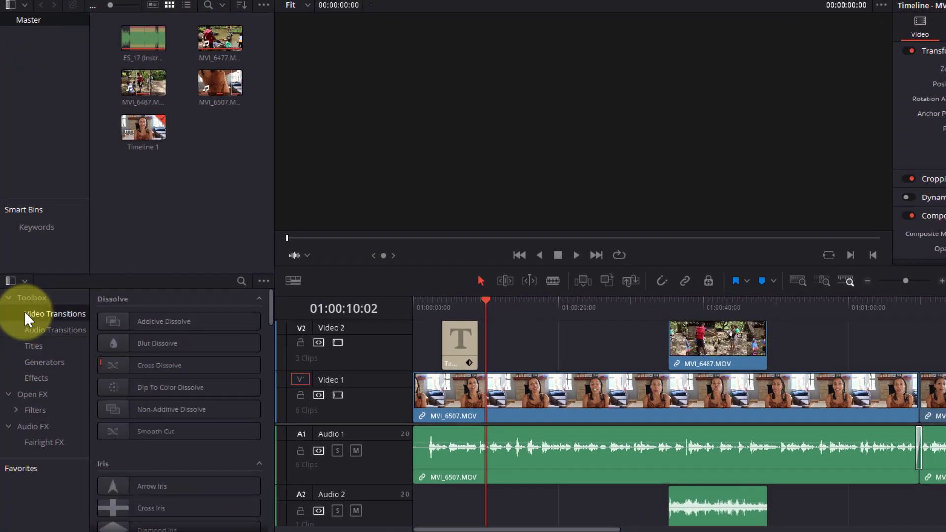
mouse_move(236, 366)
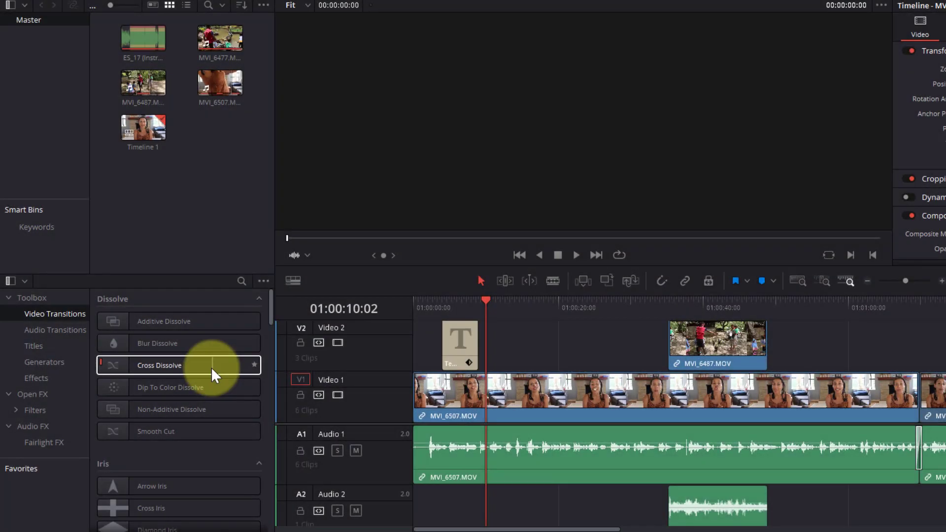
left_click_drag(211, 367, 448, 342)
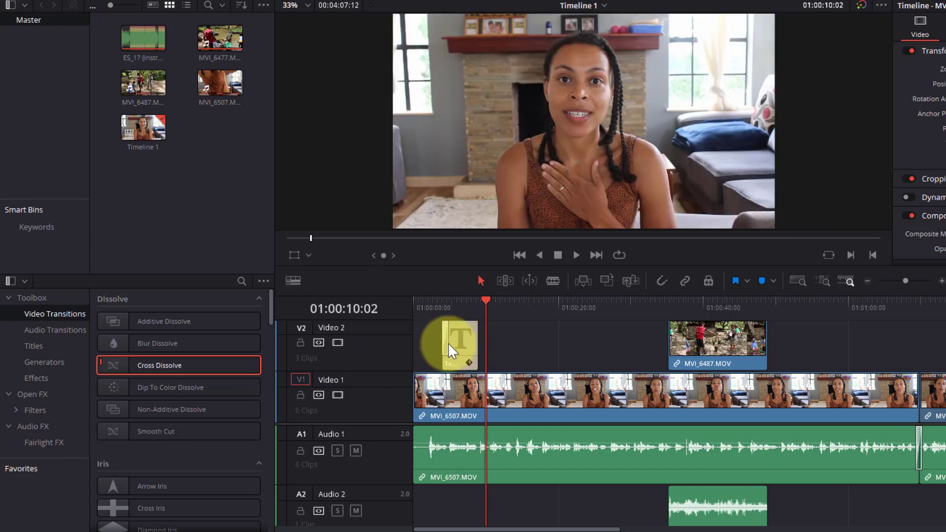
- Put a Cross Dissolve on the title's other end and lengthen the fade-in
left_click_drag(905, 281, 911, 281)
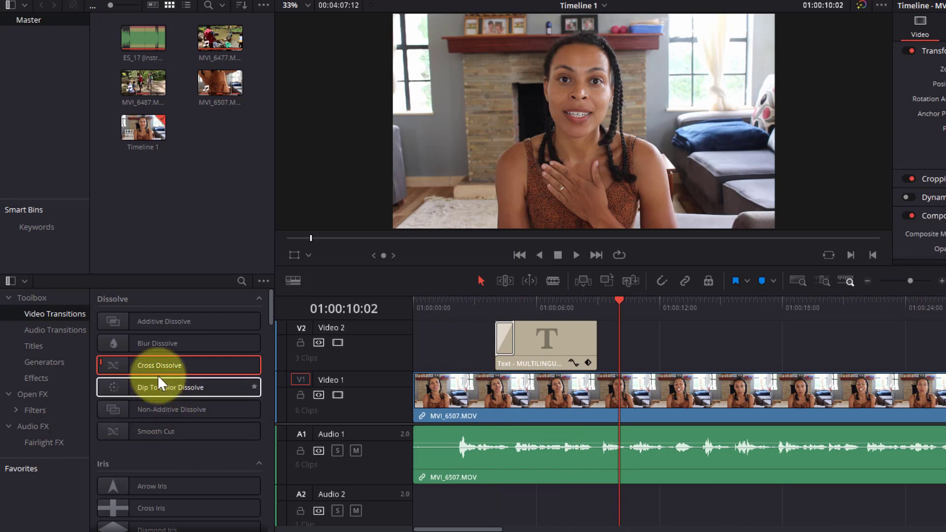
left_click_drag(155, 365, 587, 338)
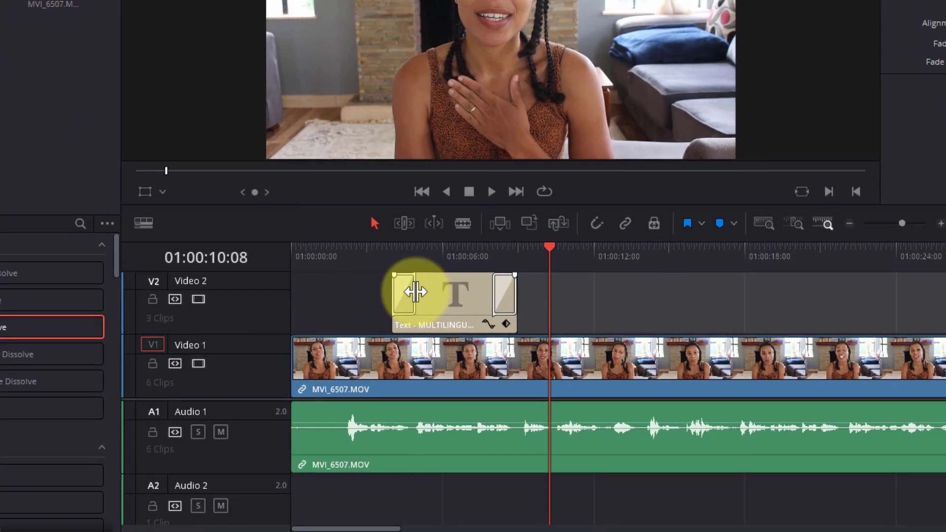
left_click_drag(476, 320, 474, 319)
left_click_drag(412, 291, 404, 291)
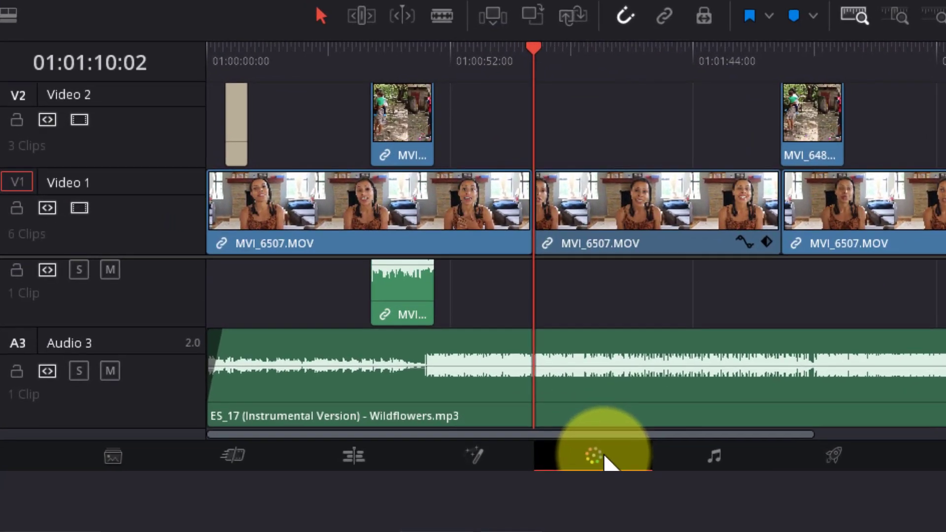
- On the Color page, lower the first clip's Hi/Light to -2.00
left_click(537, 494)
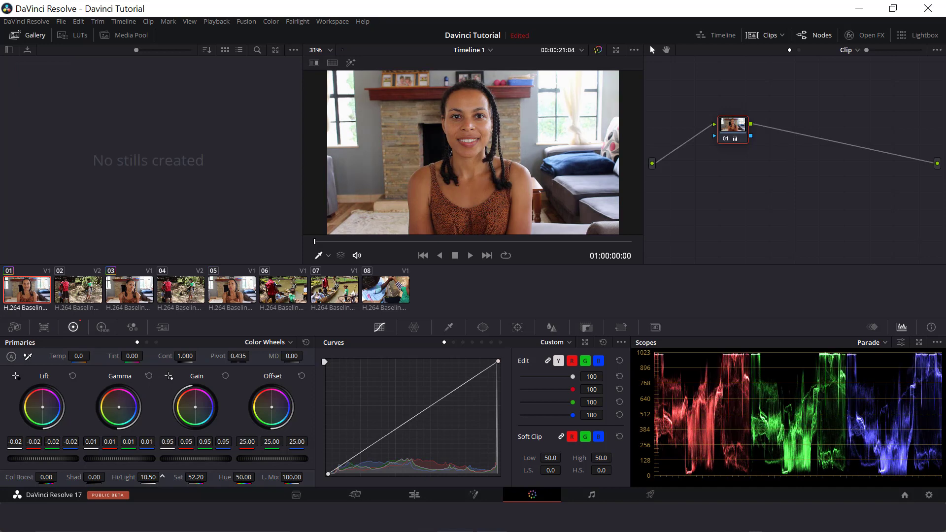
mouse_move(162, 477)
left_mouse_down()
mouse_move(112, 481)
mouse_move(162, 477)
left_mouse_up()
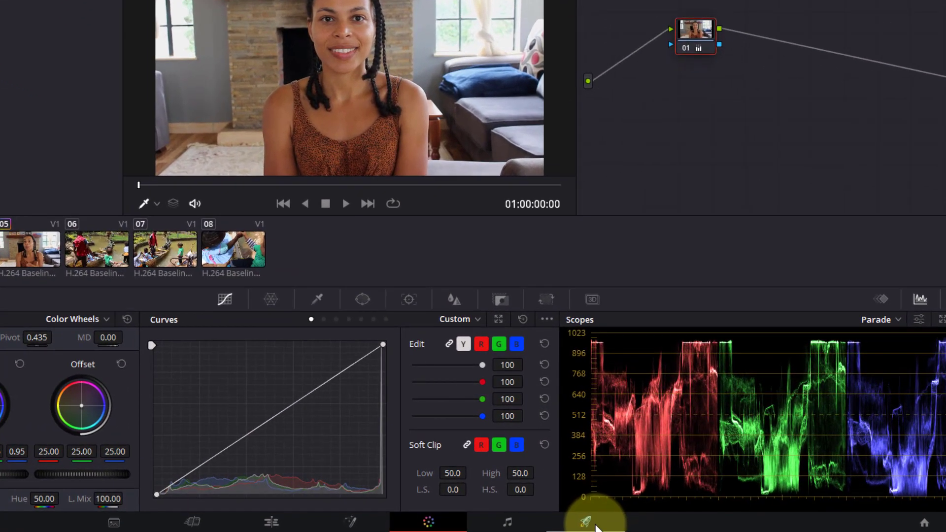
- On the Deliver page, apply the YouTube 1080p render preset (1920 x 1080, H.264)
left_click(596, 526)
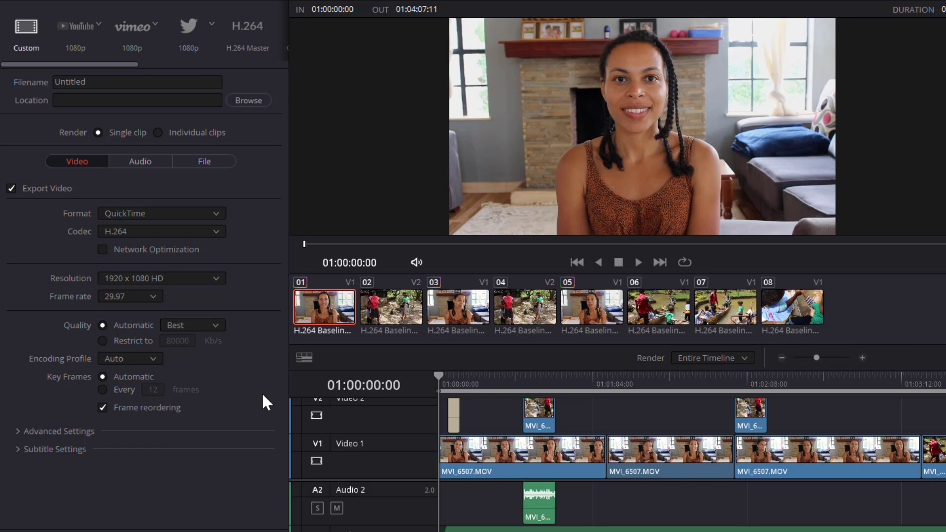
left_click(98, 23)
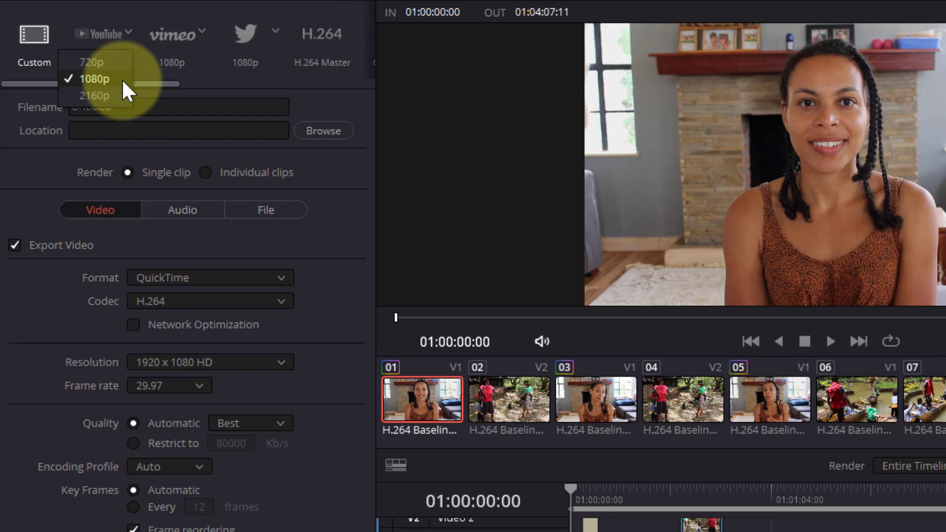
left_click(123, 80)
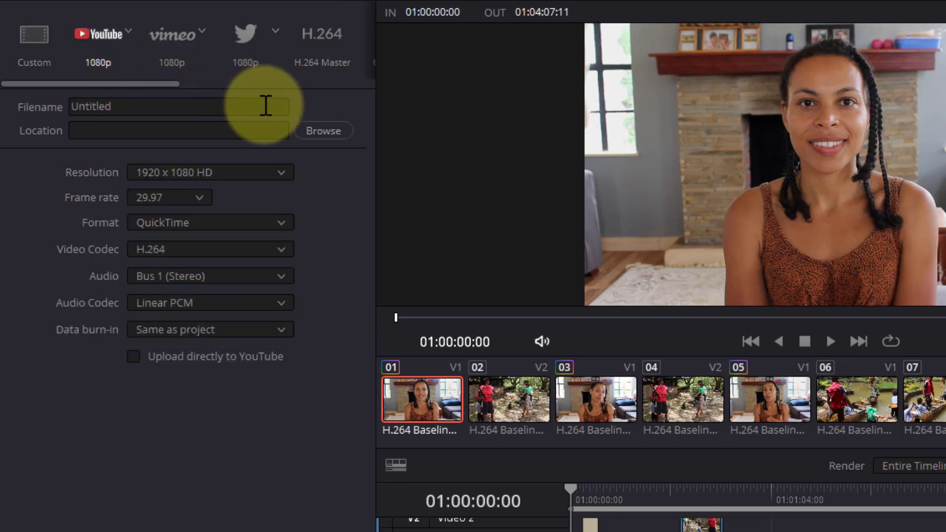
- Set the render output to 'Davinci resolve tutorial' in the Documents folder
left_click(316, 133)
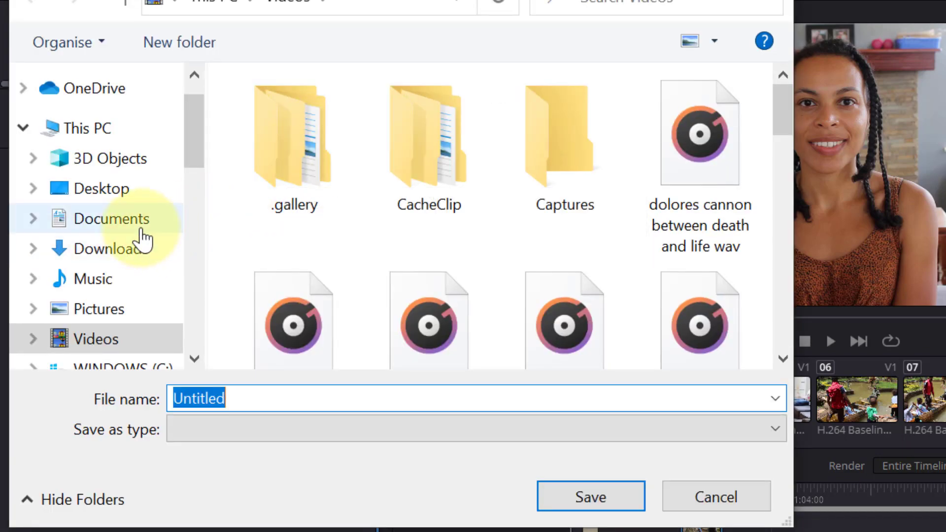
left_click(140, 224)
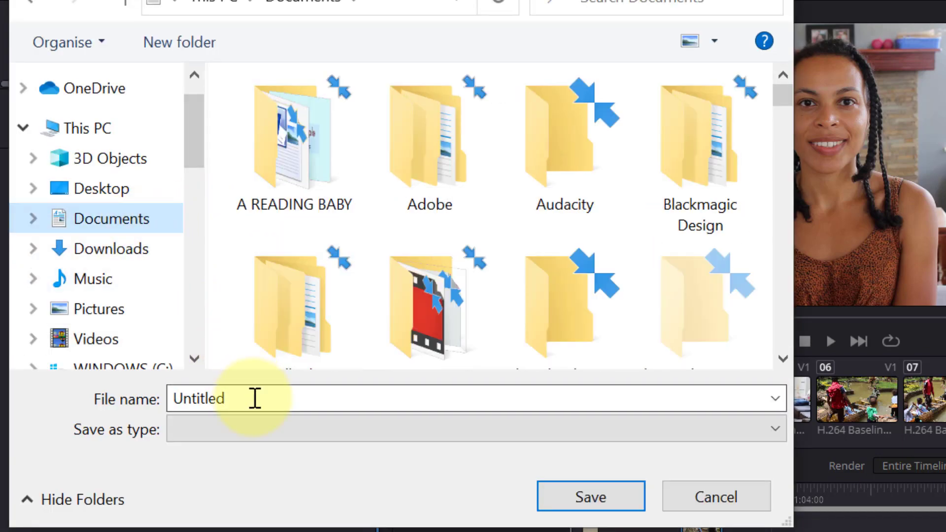
double_click(254, 397)
type("Davinci resolve tutorial")
key("Delete")
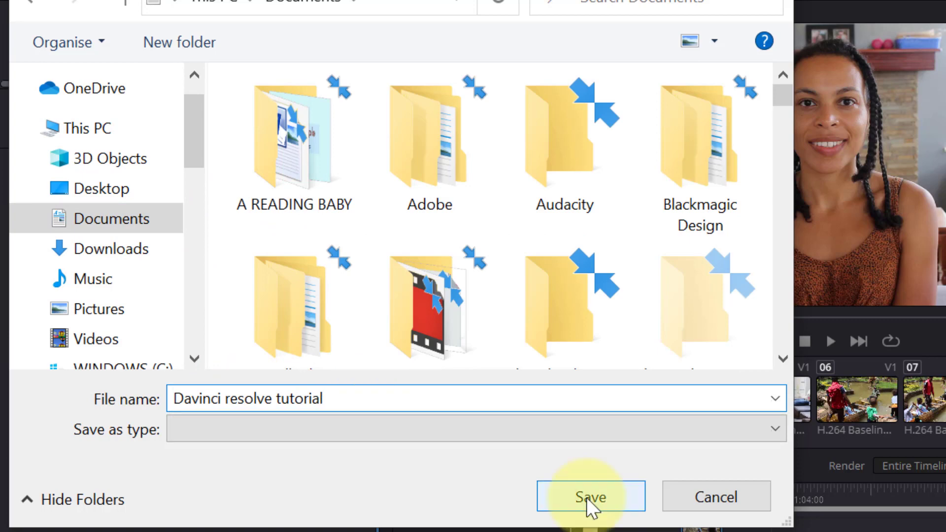
left_click(587, 498)
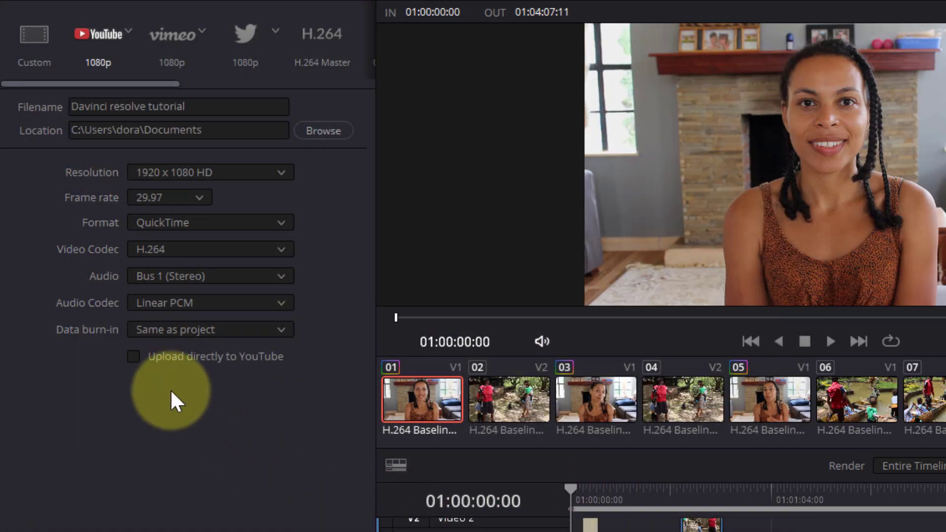
- Toggle direct YouTube upload, add the timeline to the render queue and render it
left_click(133, 356)
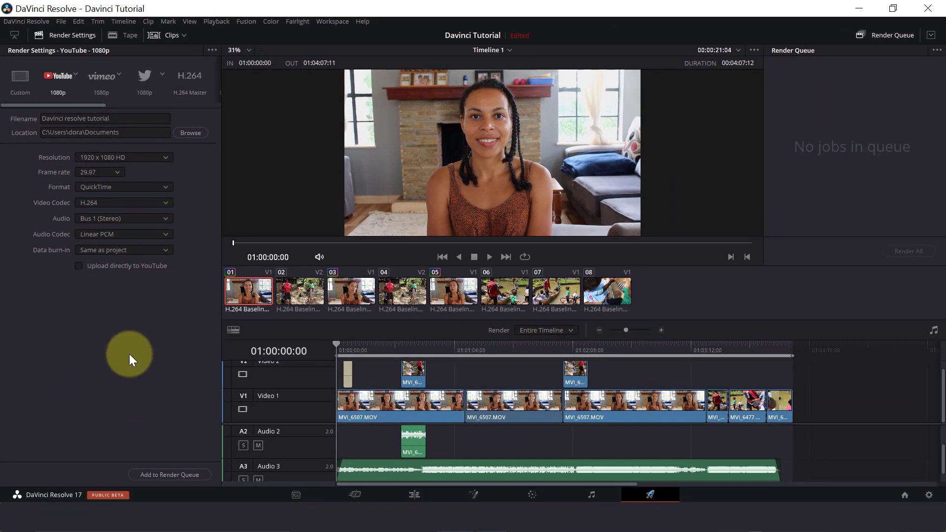
left_click(161, 476)
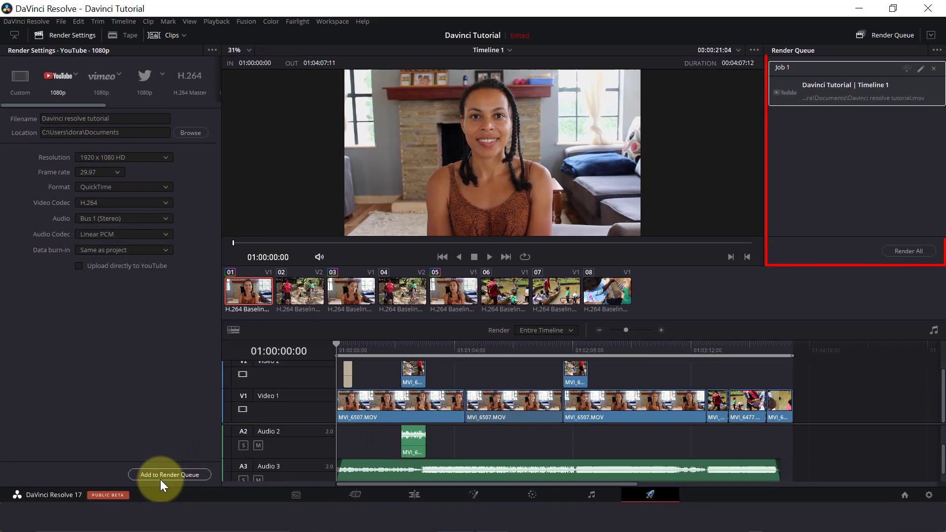
left_click(906, 252)
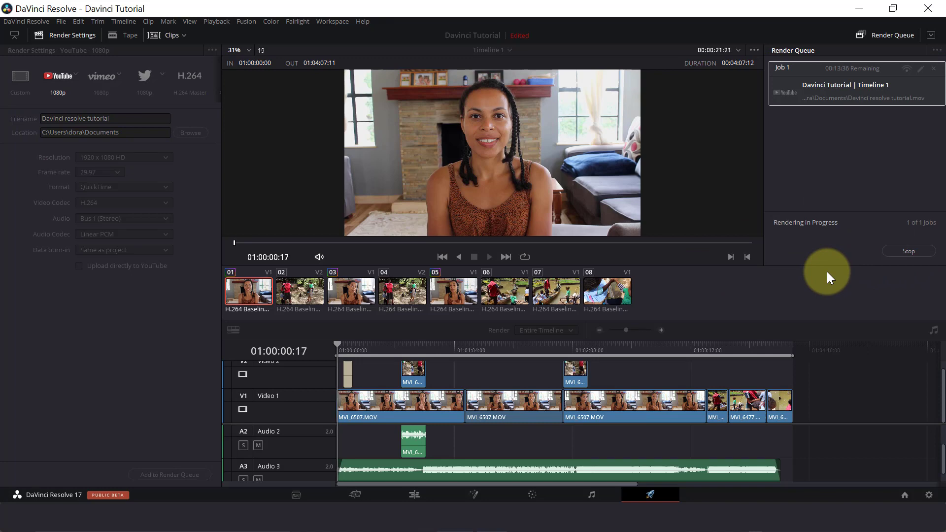